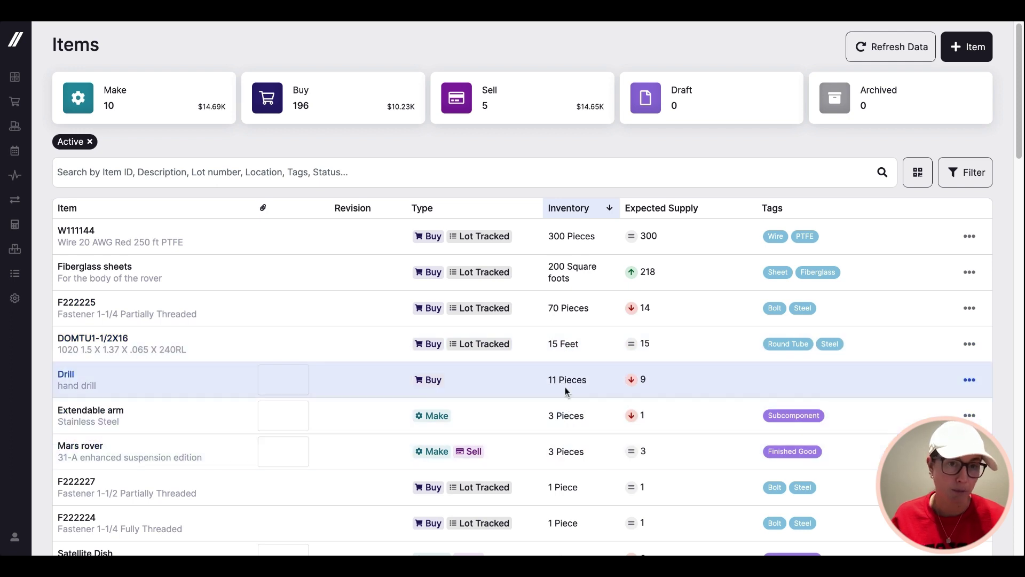
left_click(382, 273)
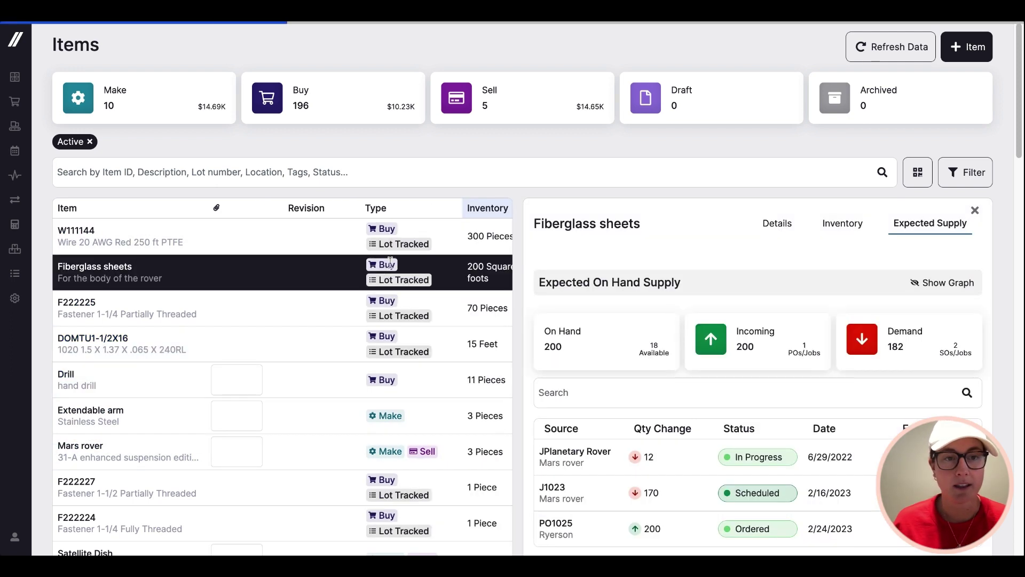
left_click(935, 283)
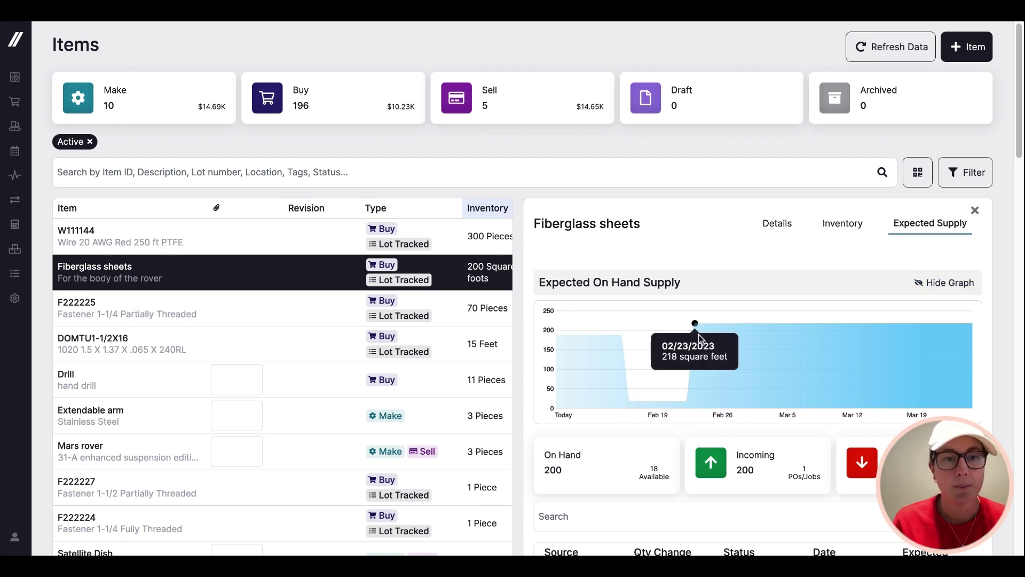
scroll(737, 268, "down", 5)
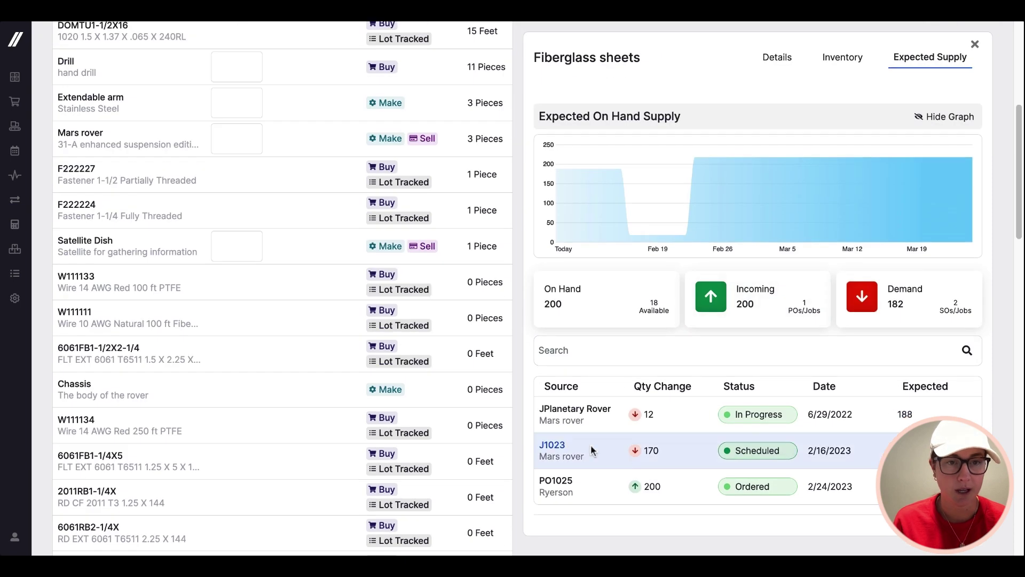
scroll(568, 505, "up", 5)
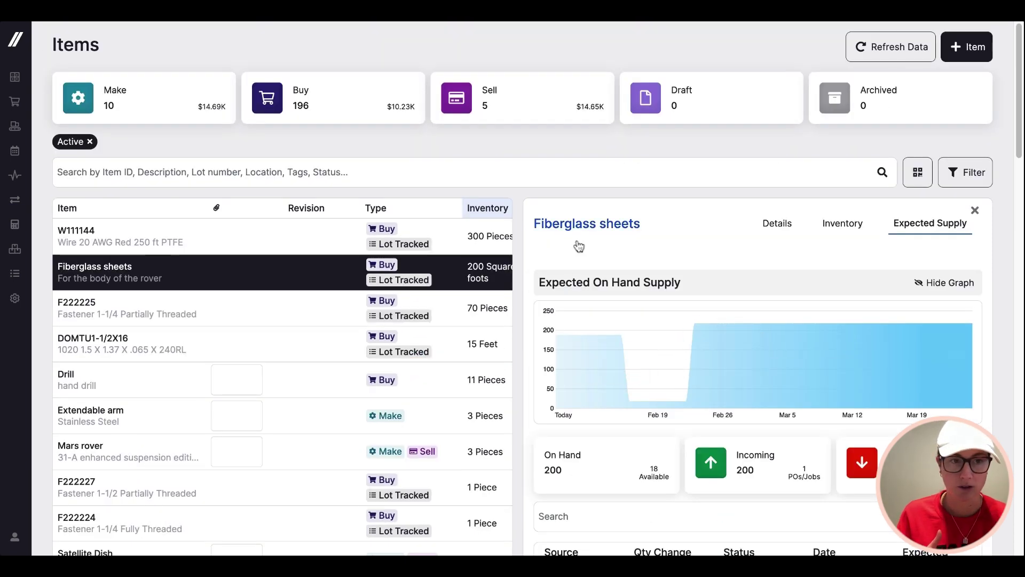
left_click(452, 266)
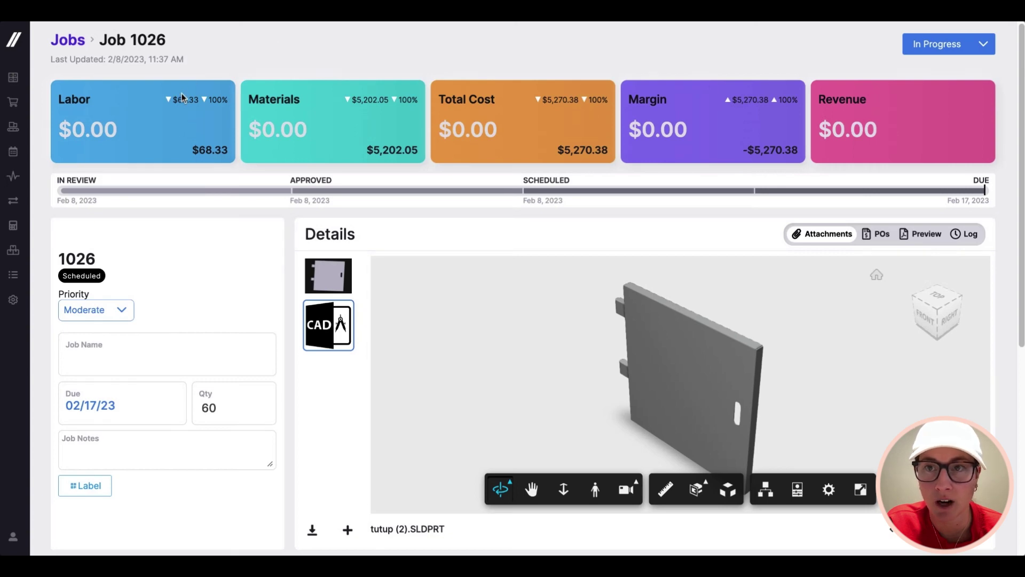
Orbit the door model to a frontal view and expand the Electrical Box Door bill-of-materials row
left_click_drag(699, 285, 713, 368)
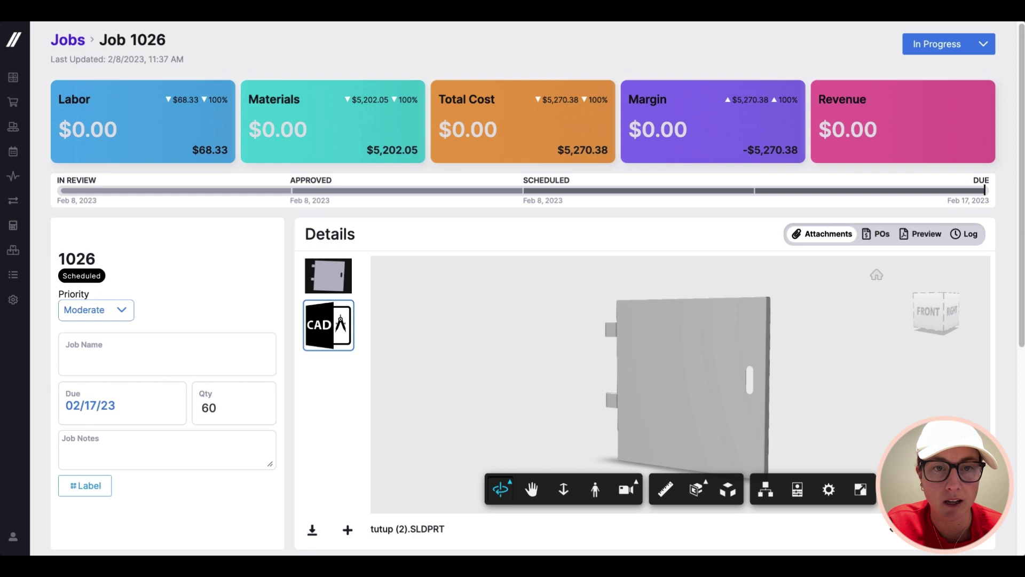
scroll(1004, 274, "down", 6)
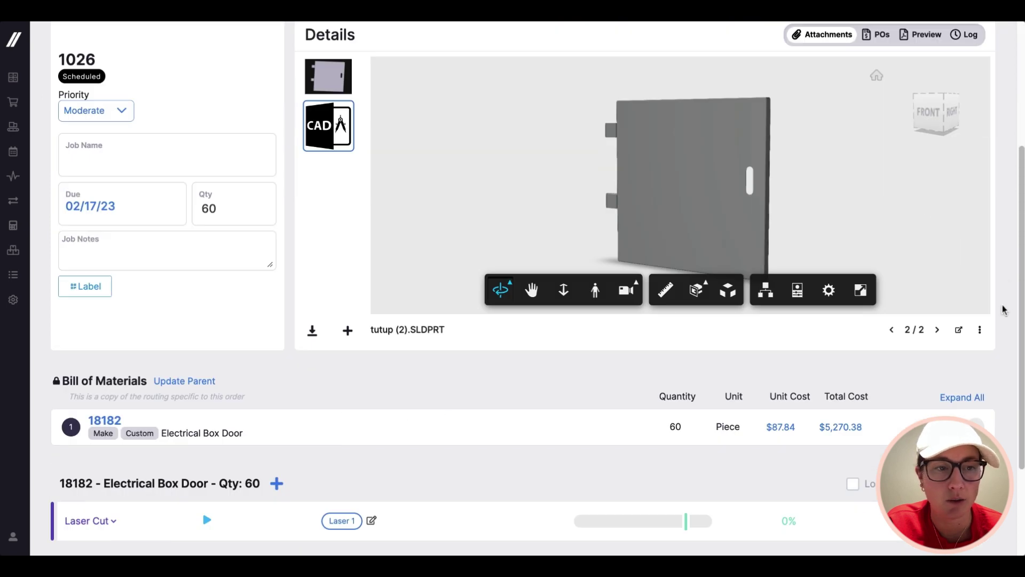
left_click(975, 291)
scroll(336, 333, "down", 1)
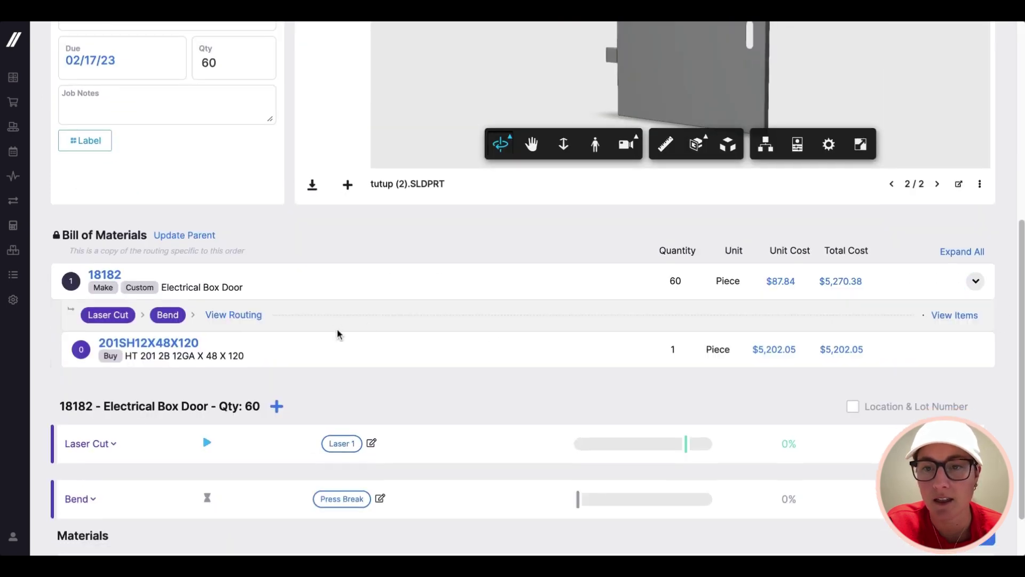
Highlight the HT 201 2B 12GA X 48 X 120 sheet-material description and check its To Buy info
key("shift+Left")
key("shift+Left")
key("shift+Left")
key("shift+Left")
key("shift+Left")
key("shift+Left")
key("shift+Left")
key("shift+Left")
key("shift+Left")
key("shift+Left")
key("shift+Left")
key("shift+Left")
key("shift+Left")
key("shift+Left")
key("shift+Left")
key("shift+Left")
key("shift+Left")
key("shift+Left")
key("shift+Left")
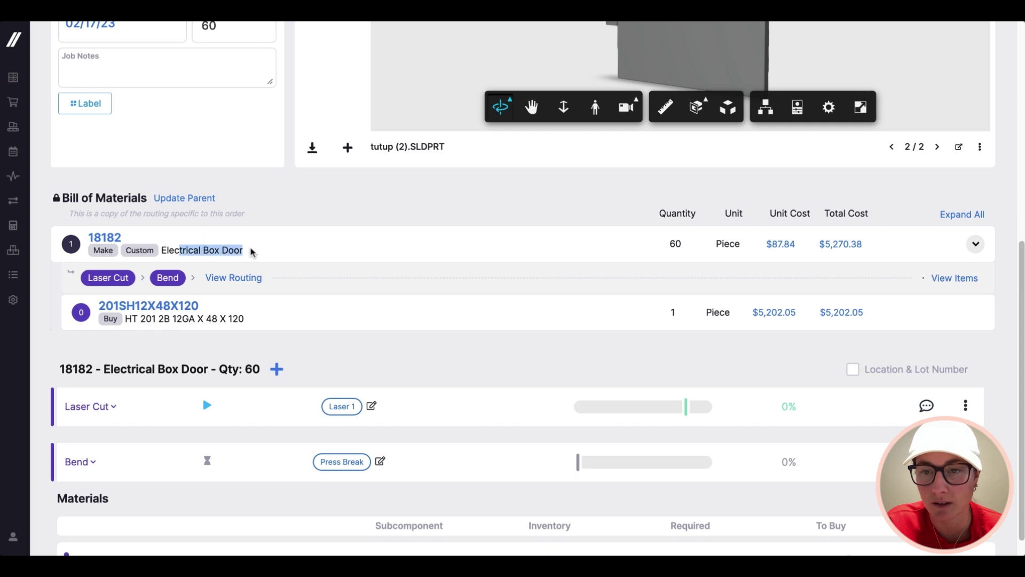
left_click(121, 290)
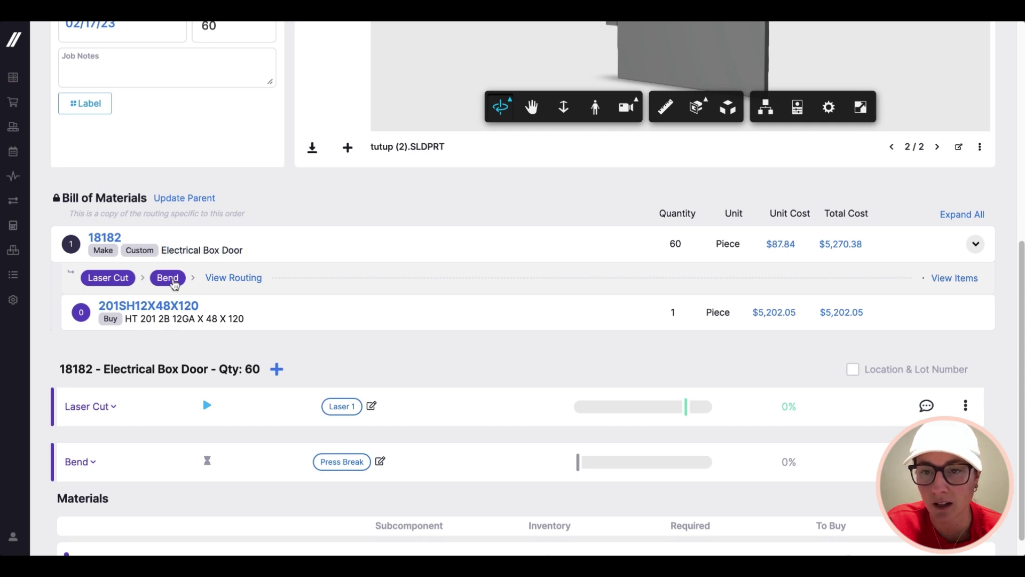
left_click(248, 319)
key("shift+Left")
key("shift+Left")
key("shift+Left")
key("shift+Left")
key("shift+Left")
key("shift+Left")
key("shift+Left")
key("shift+Left")
key("shift+Left")
key("shift+Left")
key("shift+Left")
key("shift+Left")
key("shift+Left")
key("shift+Left")
key("shift+Left")
key("shift+Left")
key("shift+Left")
key("shift+Left")
key("shift+Left")
key("shift+Left")
key("shift+Left")
key("shift+Left")
key("shift+Left")
key("shift+Left")
key("shift+Left")
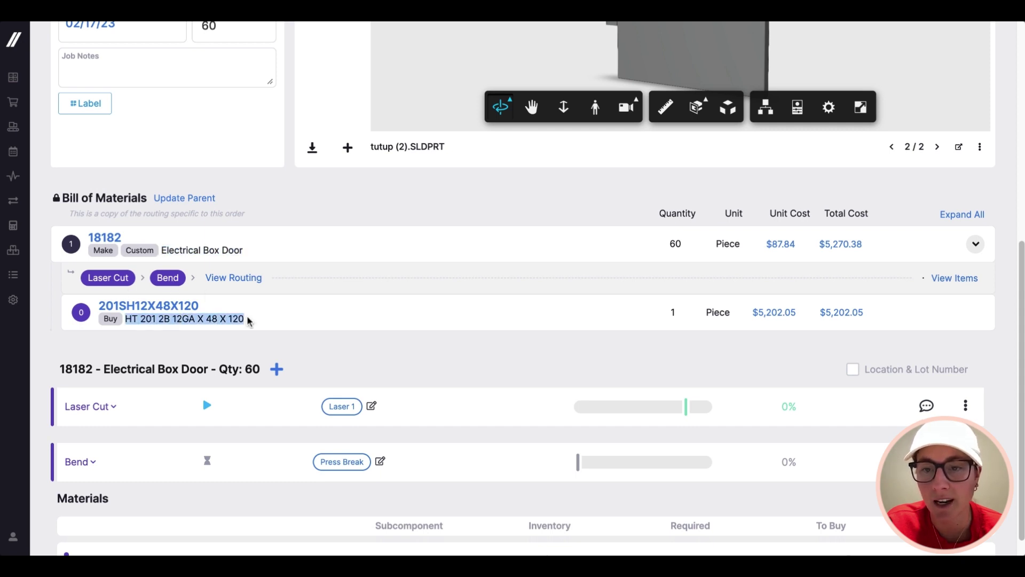
left_click(252, 324)
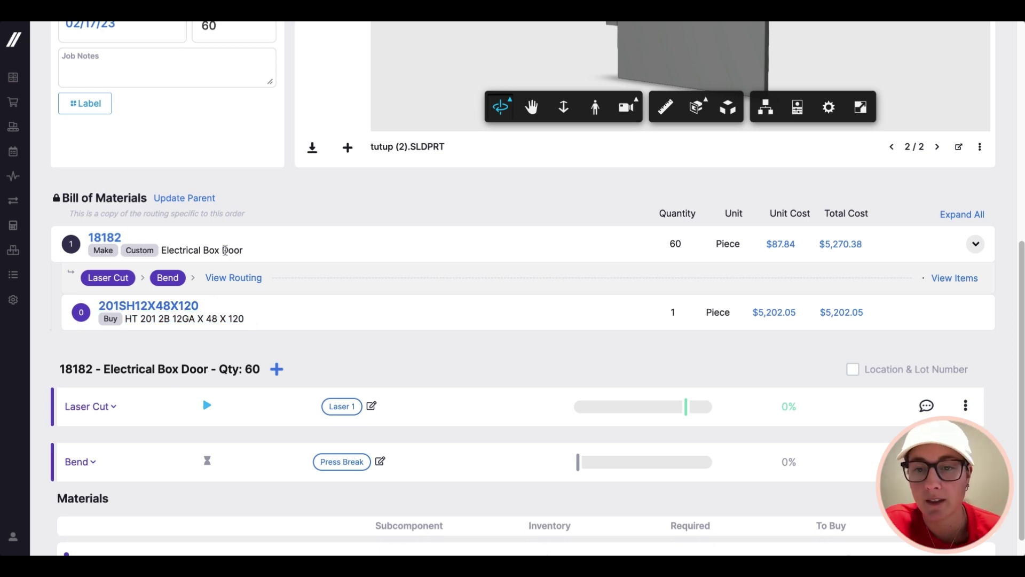
scroll(475, 347, "down", 1)
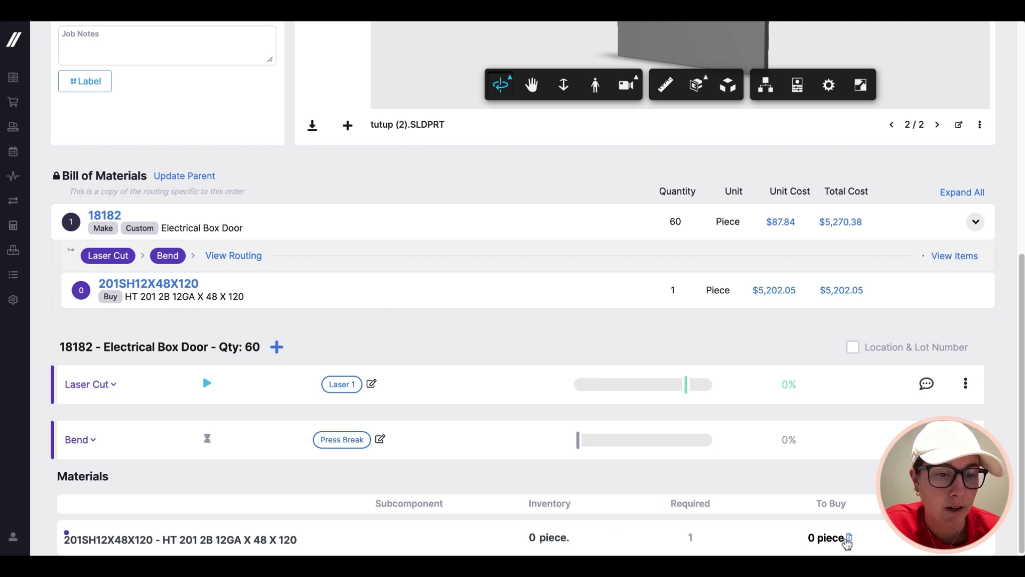
mouse_move(850, 537)
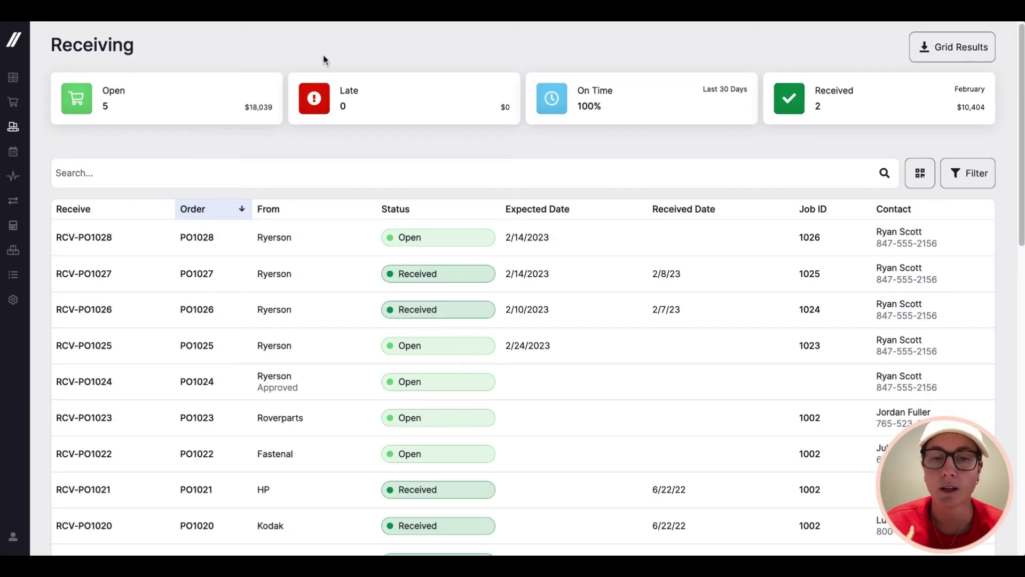
Toggle the Open receipts filter on and off, then open receiving record RCV-PO1028
scroll(334, 151, "down", 1)
left_click(335, 145)
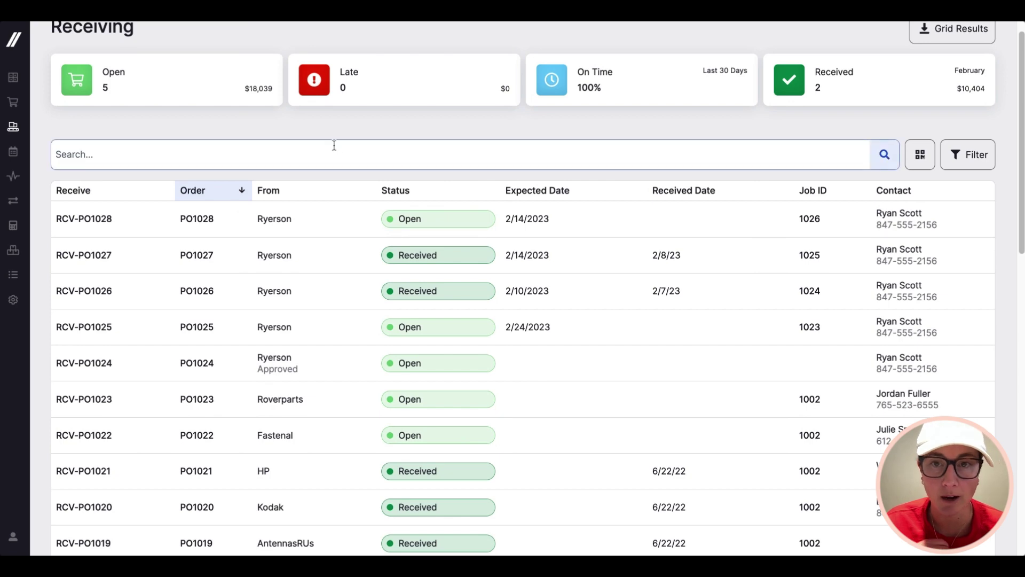
scroll(366, 190, "down", 15)
scroll(357, 220, "up", 12)
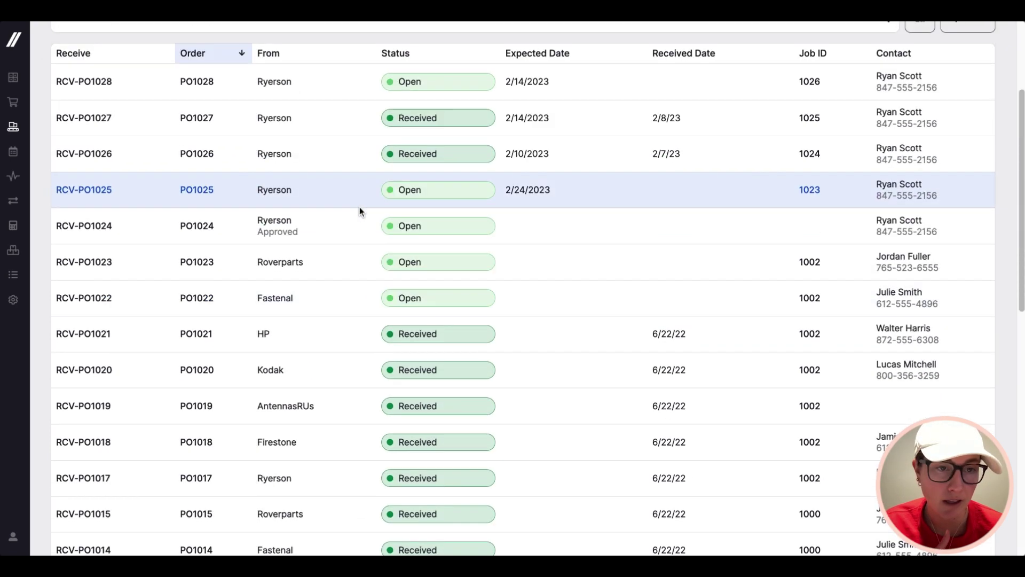
scroll(360, 206, "up", 3)
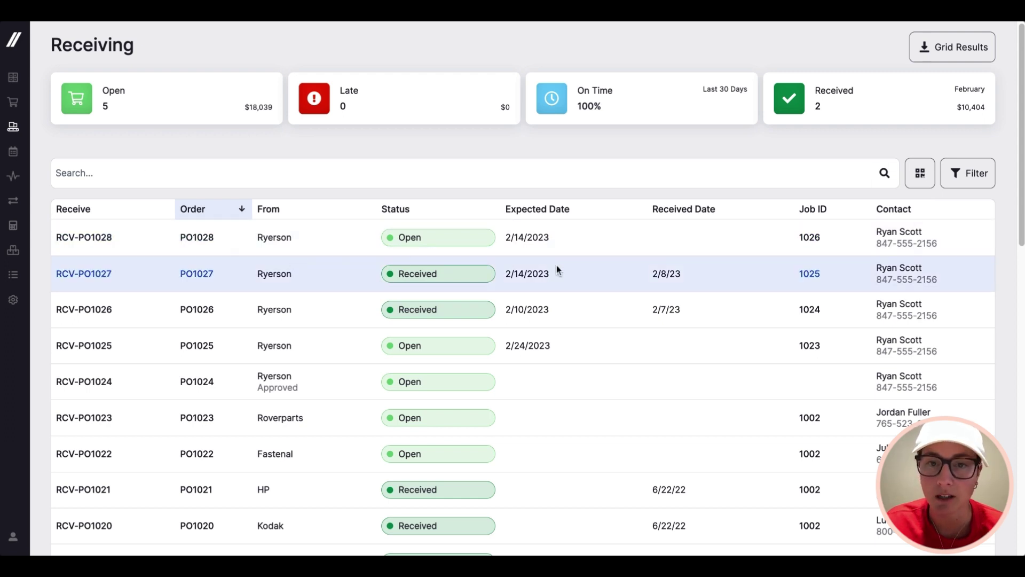
left_click(224, 111)
left_click(225, 114)
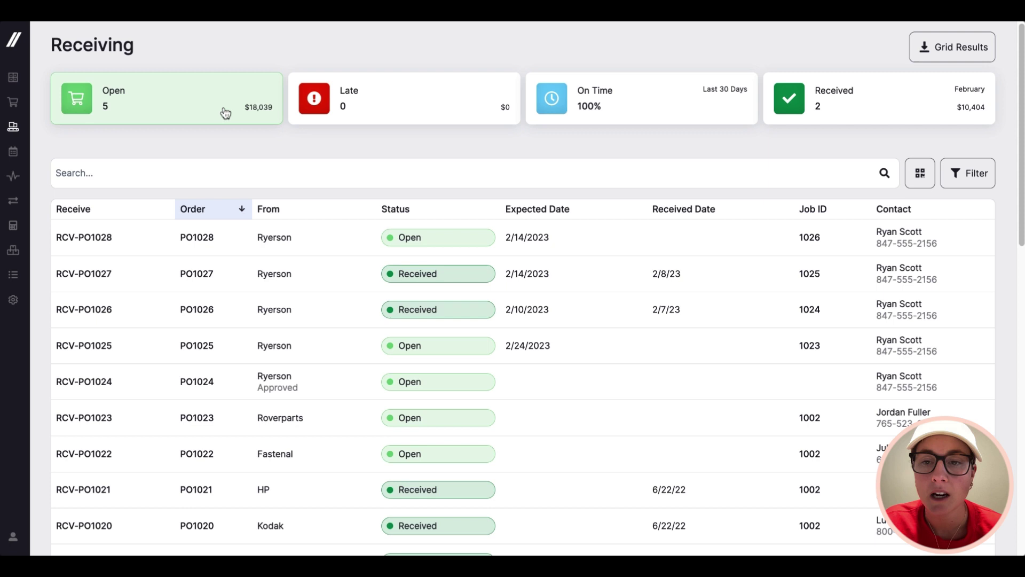
left_click(104, 244)
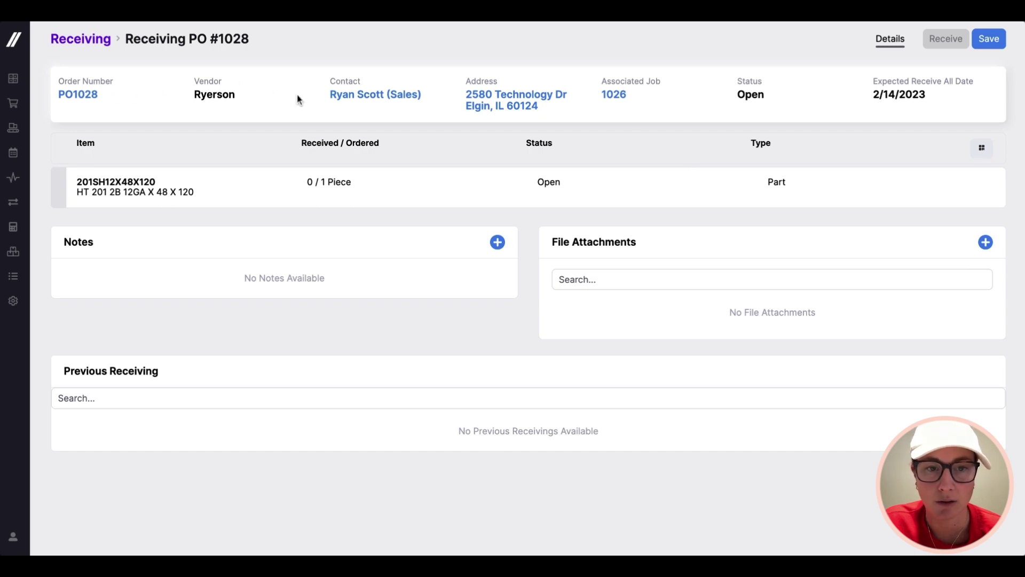
Receive the 201SH12X48X120 sheet in full on PO1028 into B-2, then view its item page
left_click(515, 181)
left_click(457, 366)
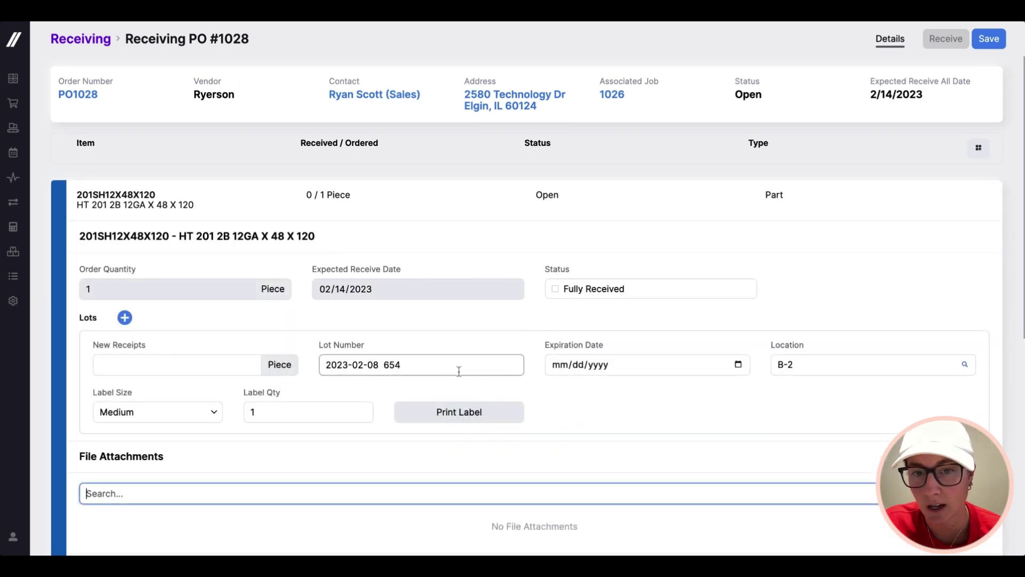
triple_click(416, 365)
left_click(392, 349)
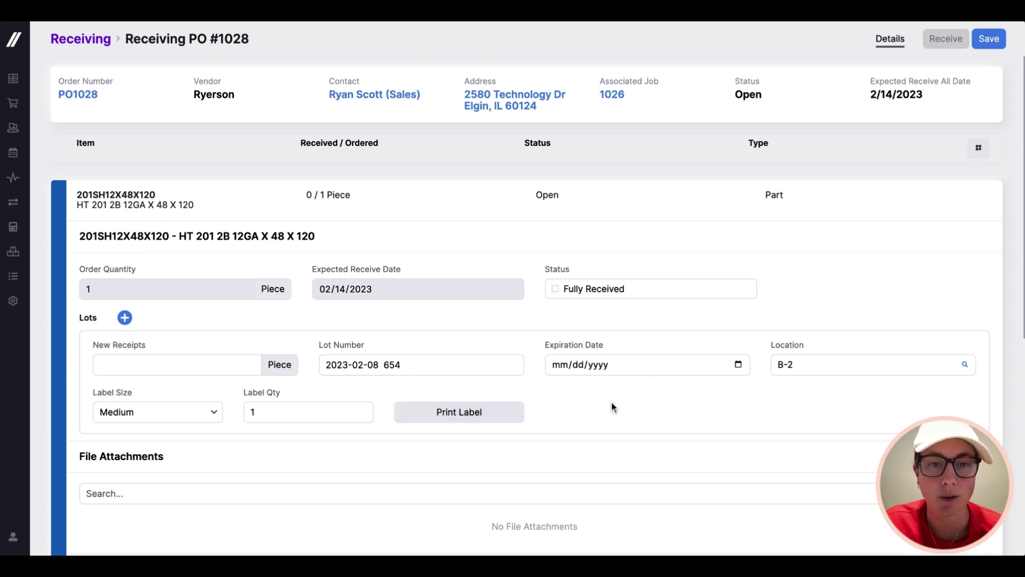
left_click(664, 293)
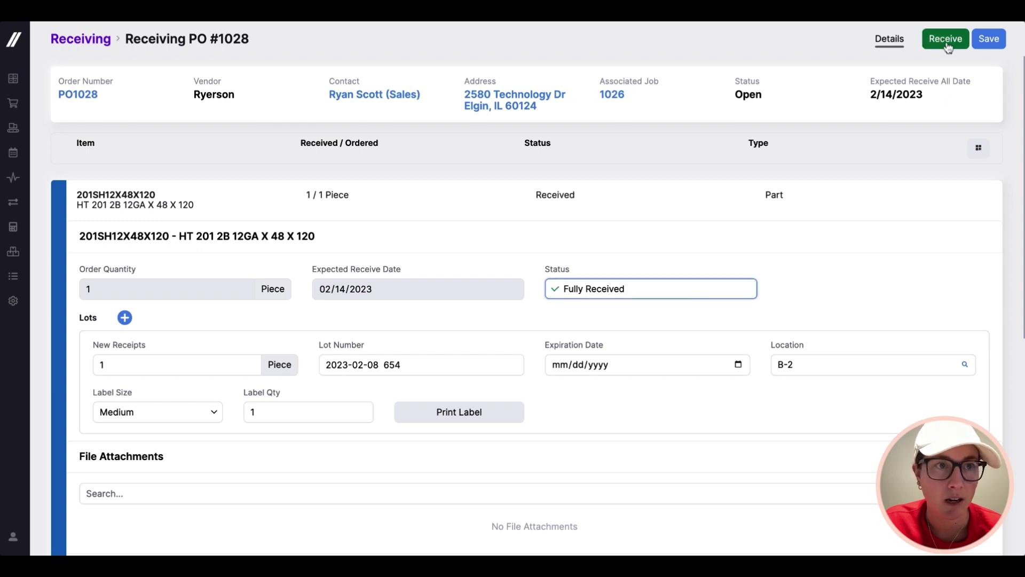
left_click(947, 46)
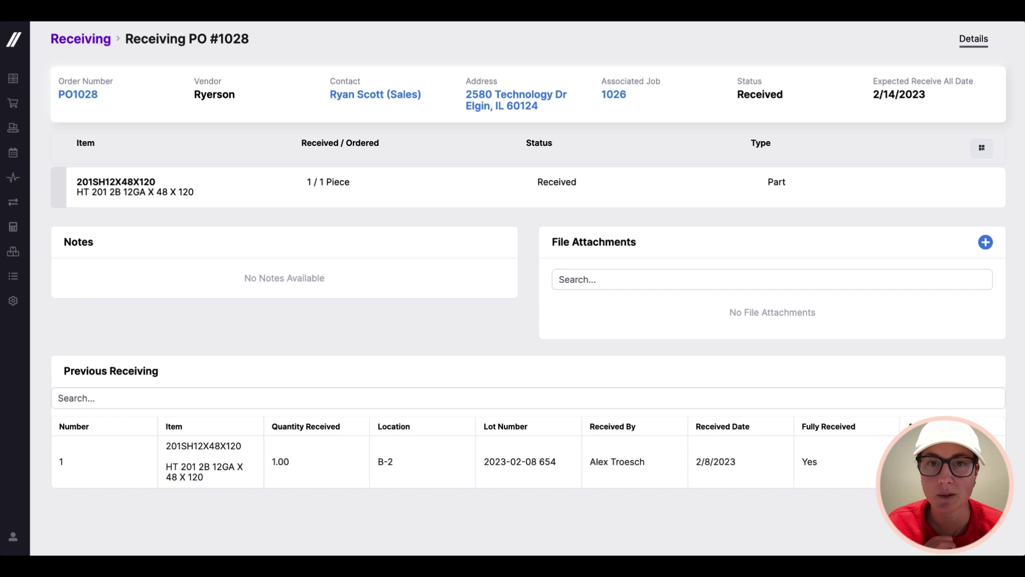
key("ctrl+Tab")
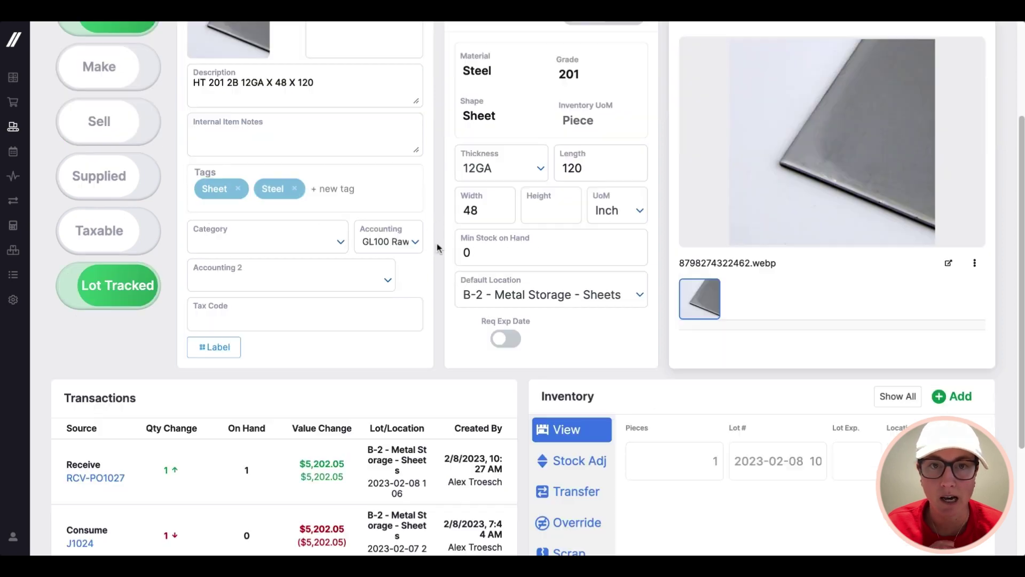
Review the HT 201 sheet item's on-hand value and Transactions panel
scroll(436, 247, "down", 3)
left_click_drag(259, 308, 239, 308)
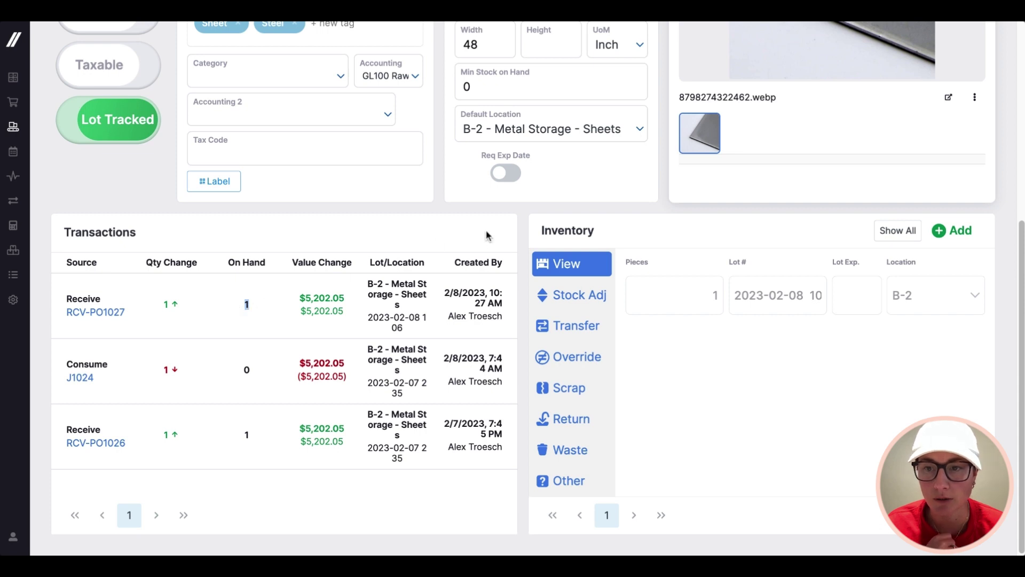
left_click(523, 224)
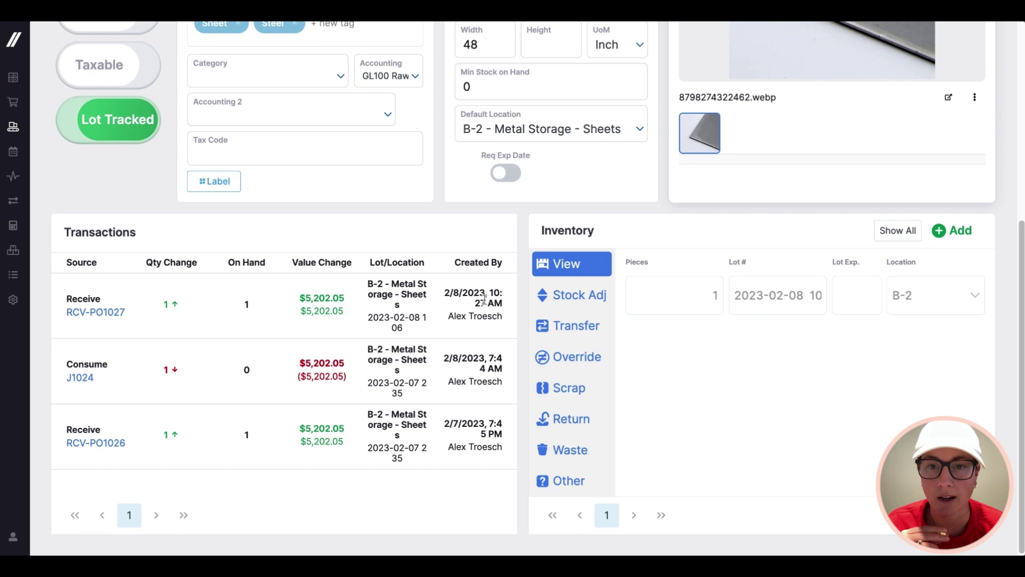
scroll(521, 310, "up", 1)
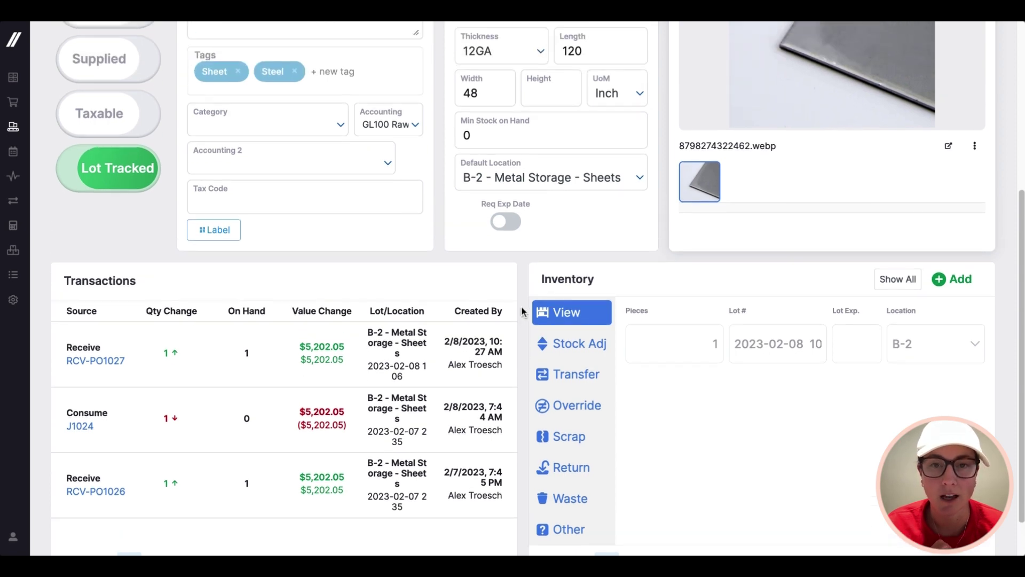
scroll(521, 311, "up", 4)
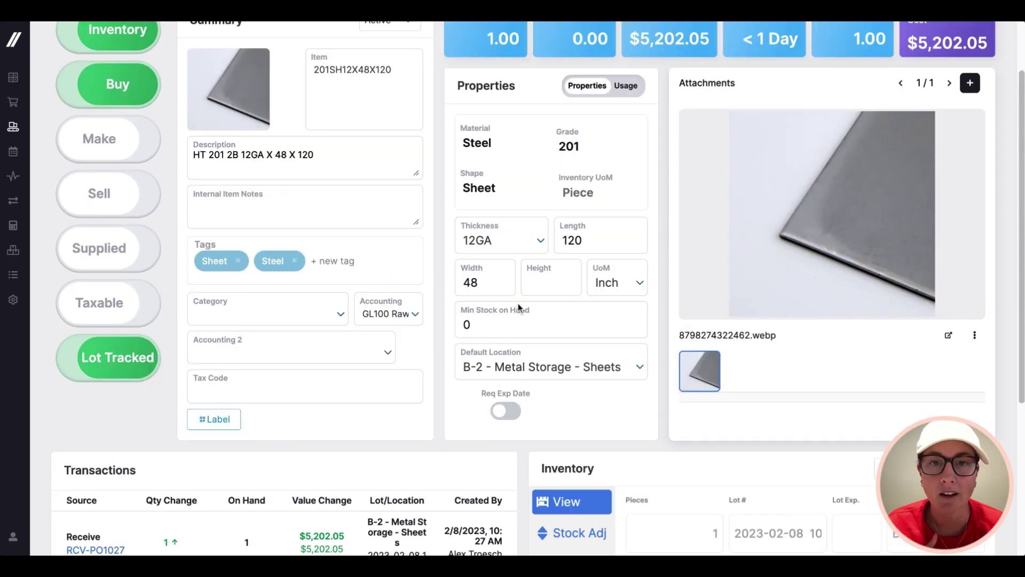
scroll(529, 318, "up", 1)
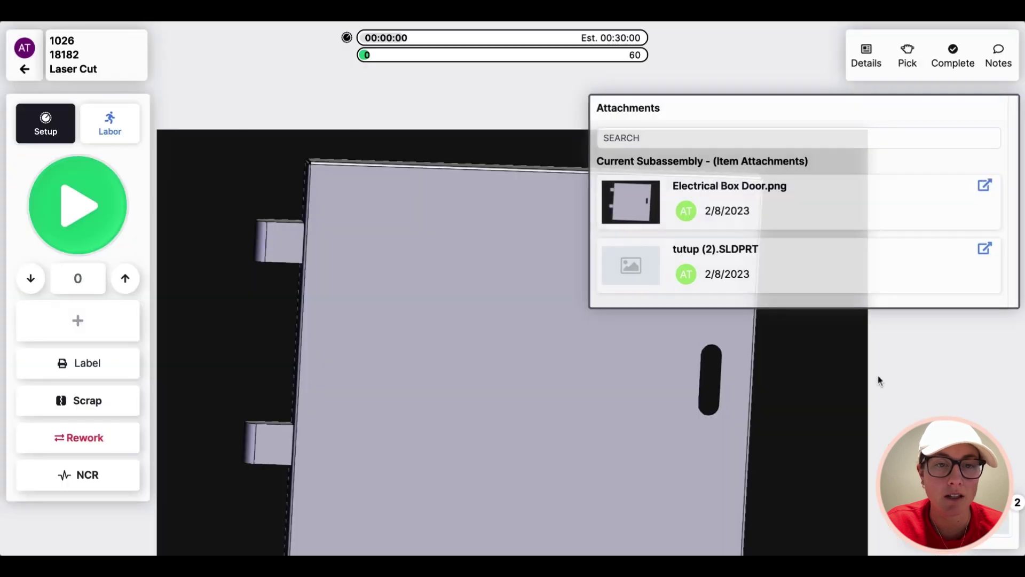
Load the tutup (2).SLDPRT model, then pick the 201SH12X48X120 sheet for Job 1026's Laser Cut
left_click(620, 264)
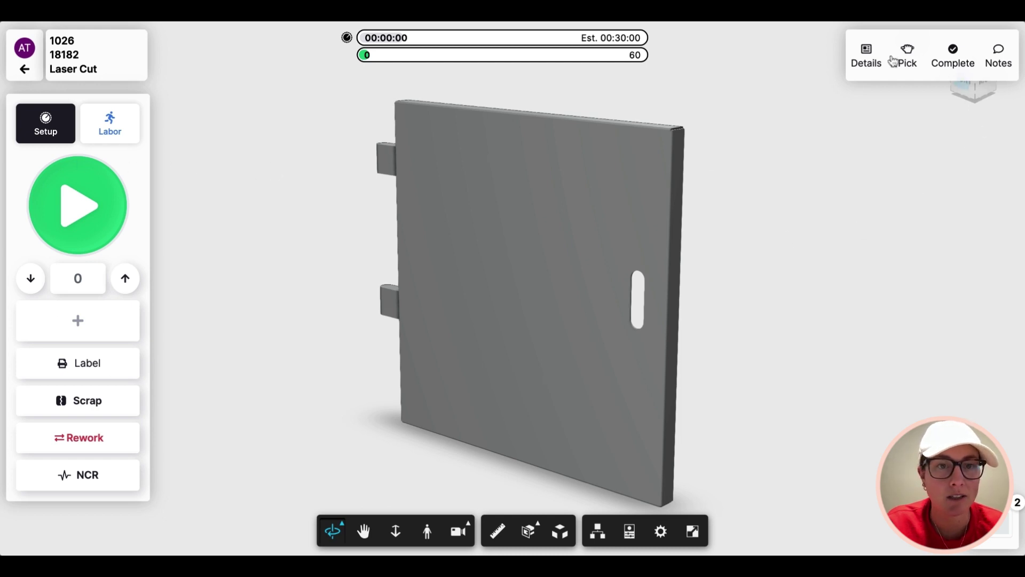
left_click(859, 59)
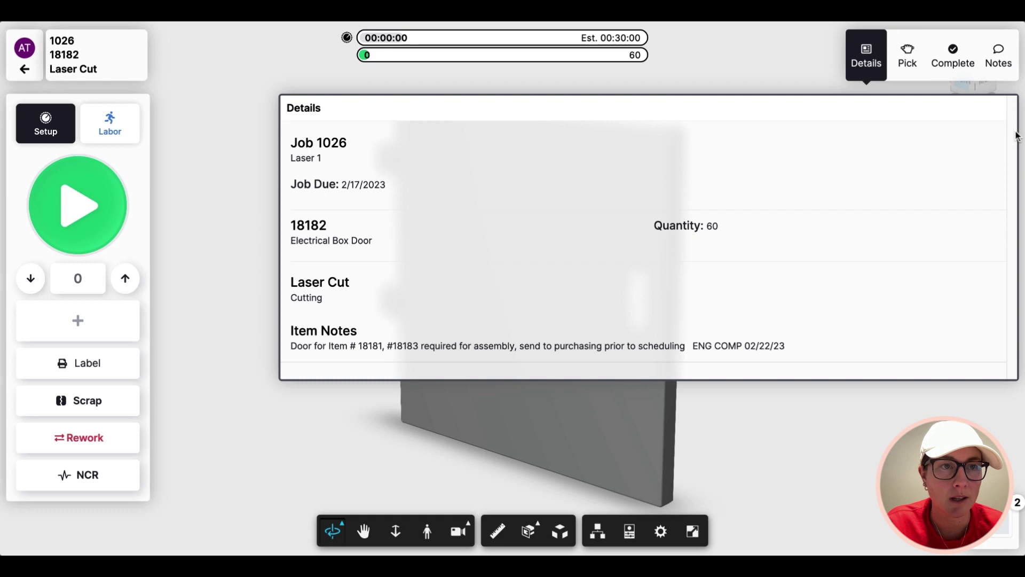
left_click(912, 64)
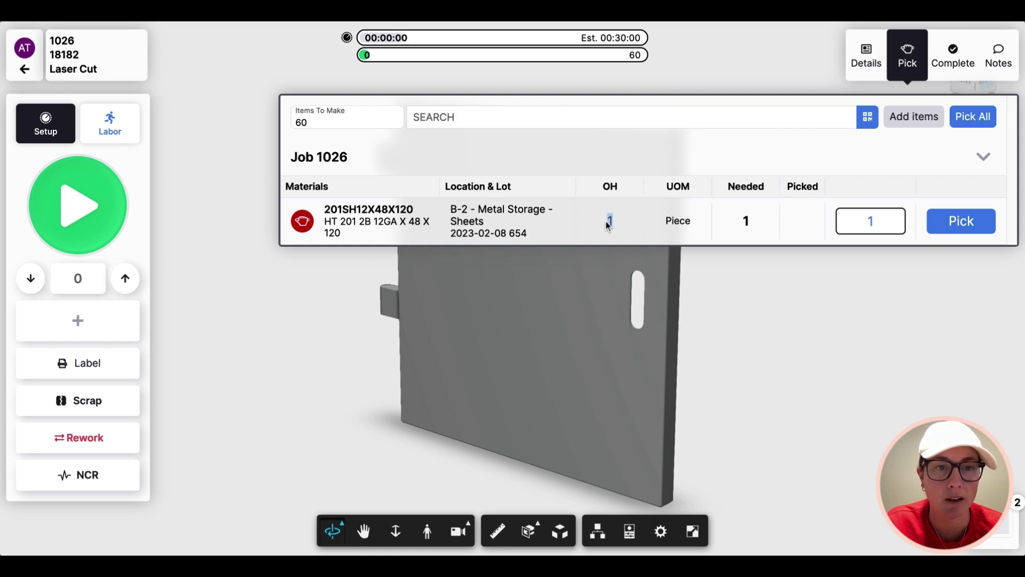
left_click(963, 228)
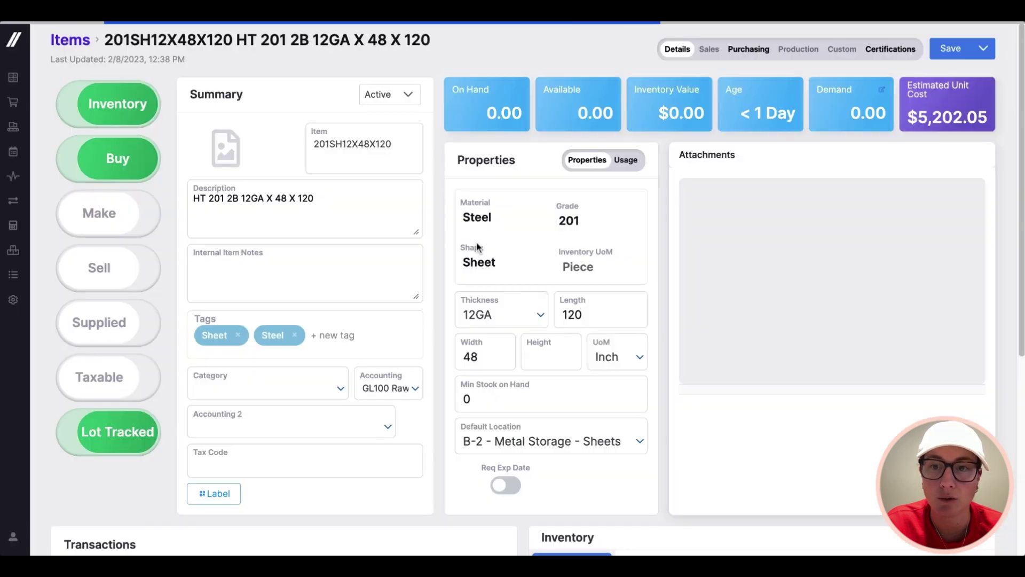
Scroll the sheet's Transactions to verify the J1026 consume entry
scroll(538, 288, "down", 10)
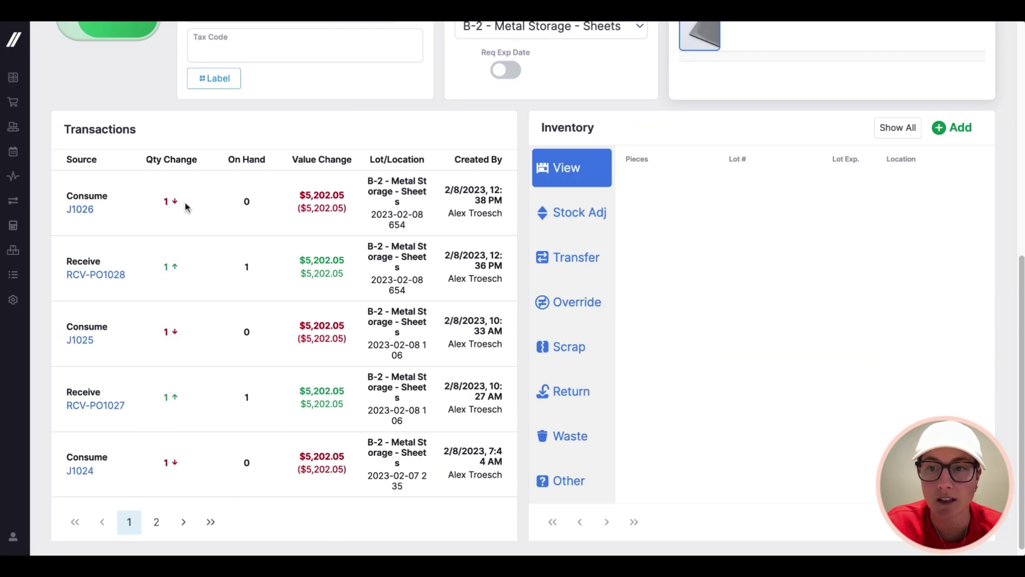
scroll(512, 217, "up", 6)
scroll(513, 216, "up", 2)
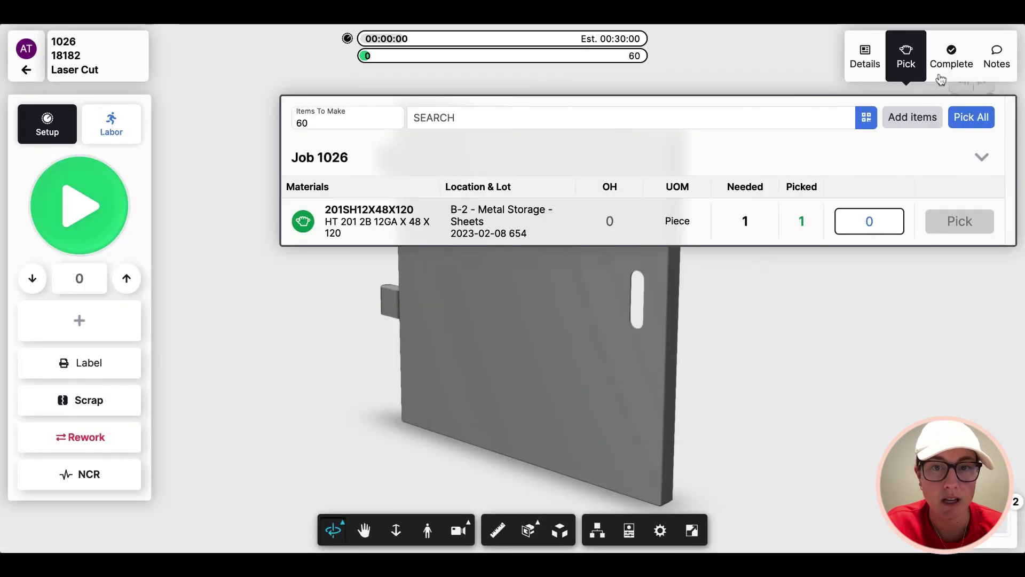
Complete Laser Cut and Bend for all 60 doors, stocking them at location A-1
left_click(951, 57)
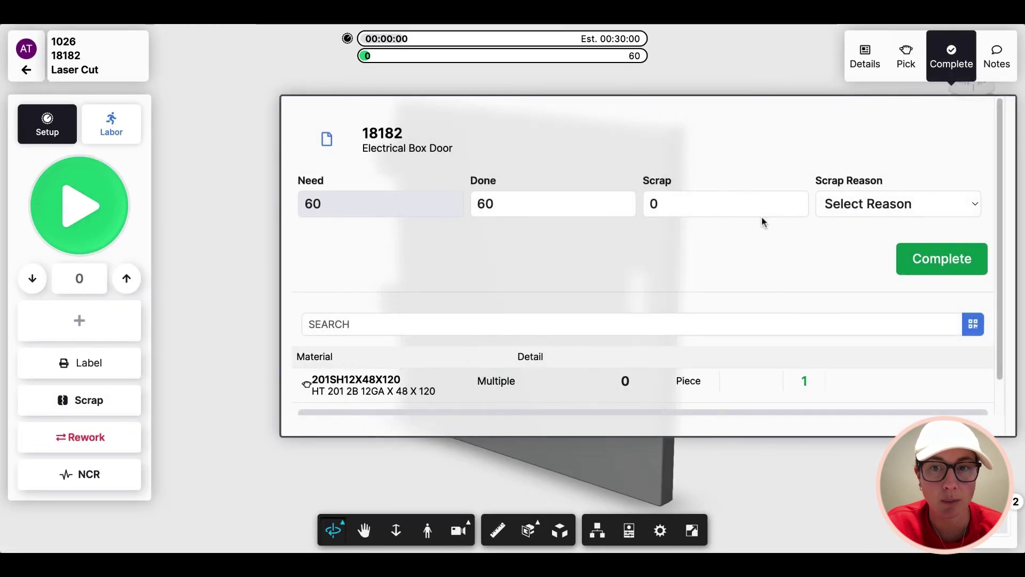
left_click(952, 254)
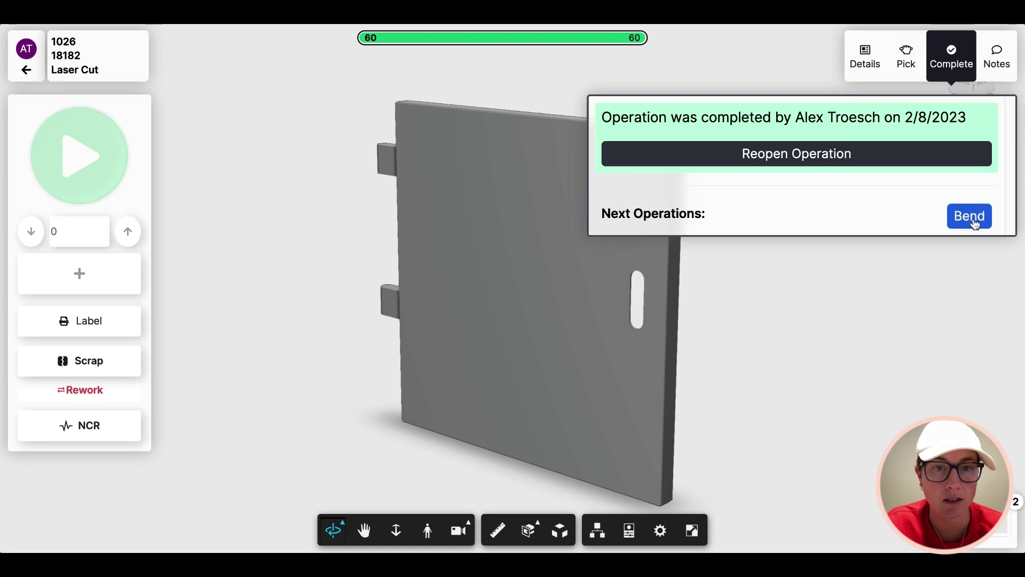
left_click(970, 215)
left_click(949, 63)
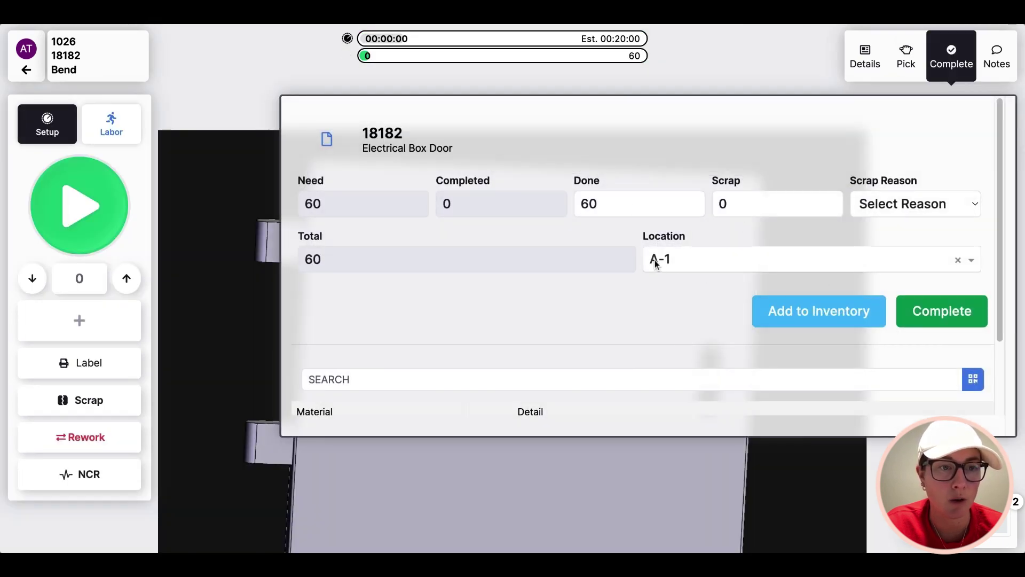
left_click(946, 316)
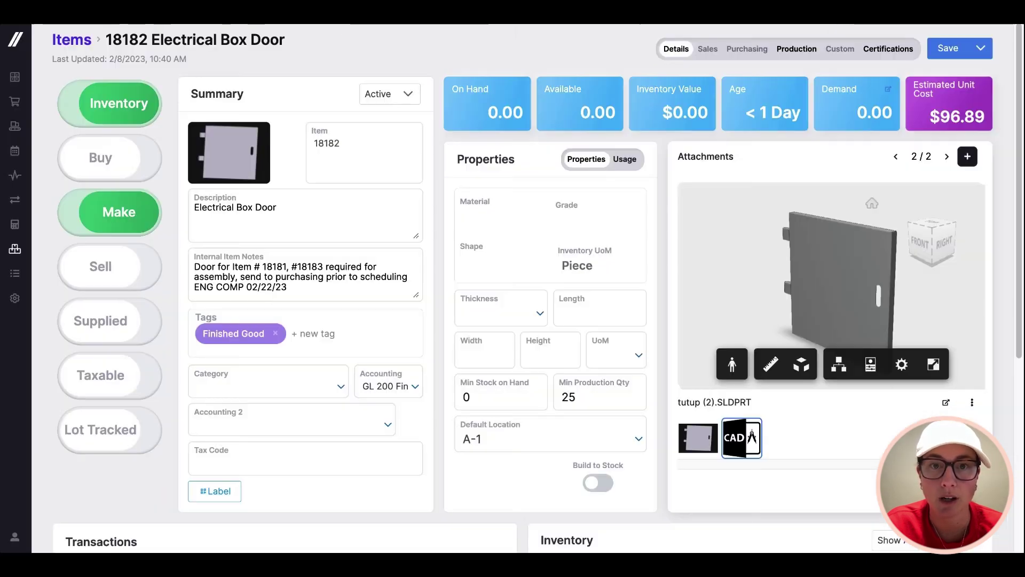
Review the Electrical Box Door item's transactions showing the 60 completed doors
scroll(440, 245, "down", 3)
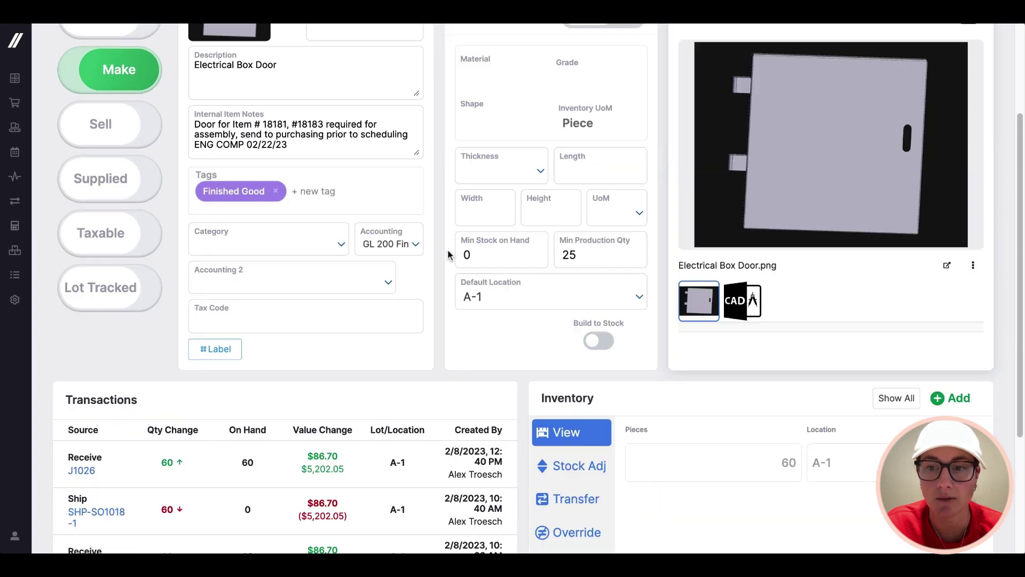
scroll(495, 131, "up", 3)
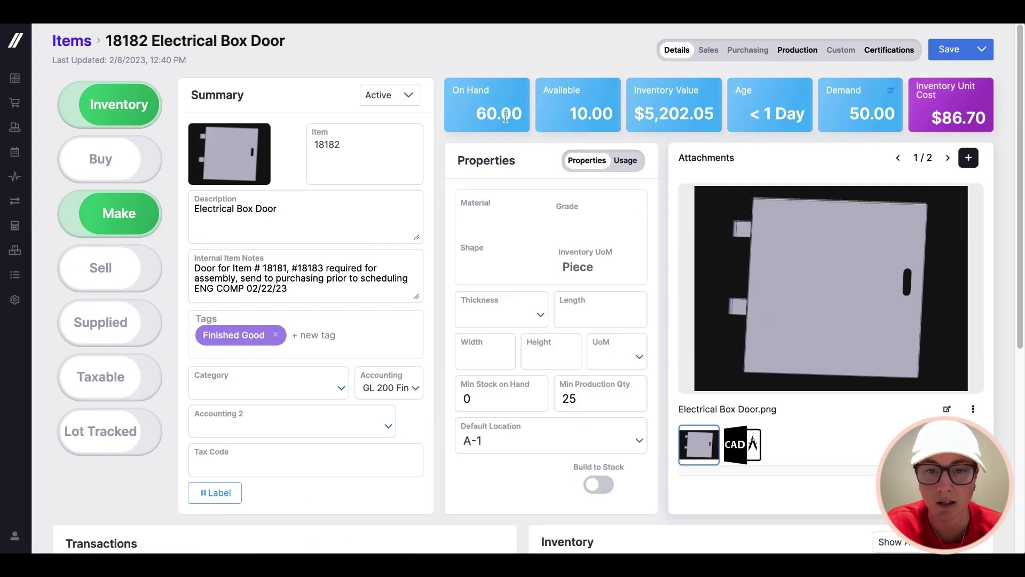
scroll(473, 186, "down", 5)
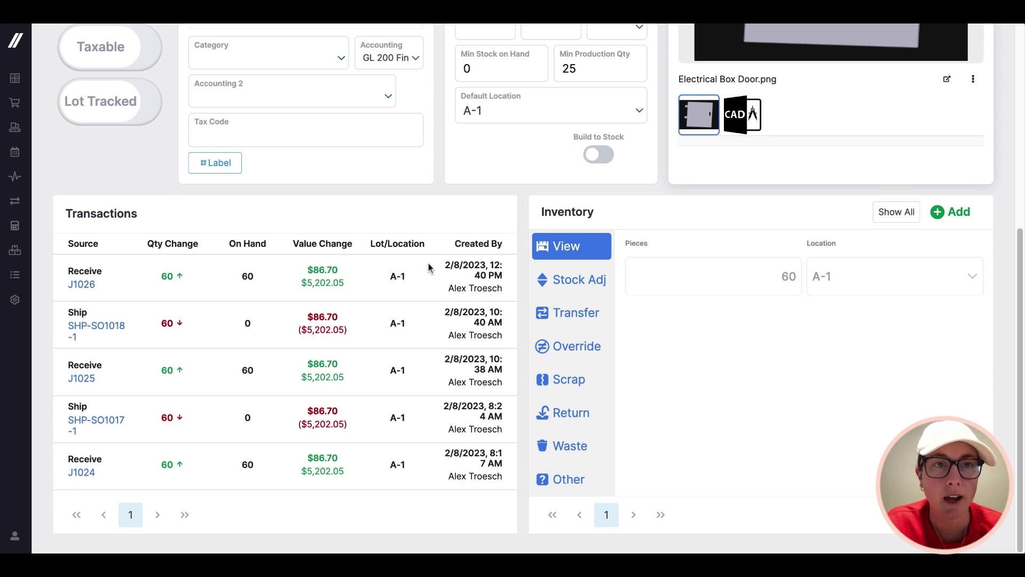
double_click(460, 264)
left_click(459, 265)
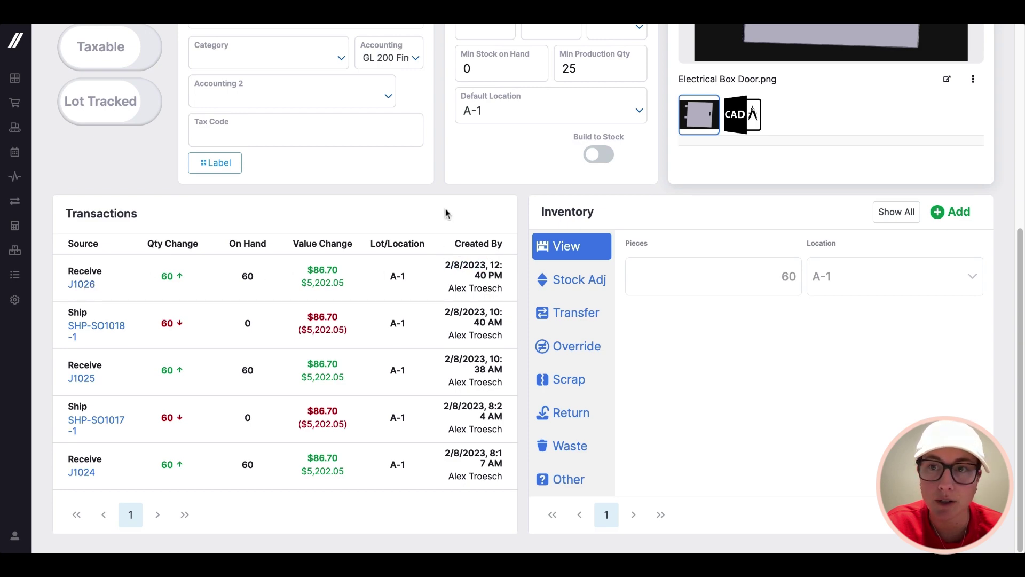
scroll(456, 197, "up", 5)
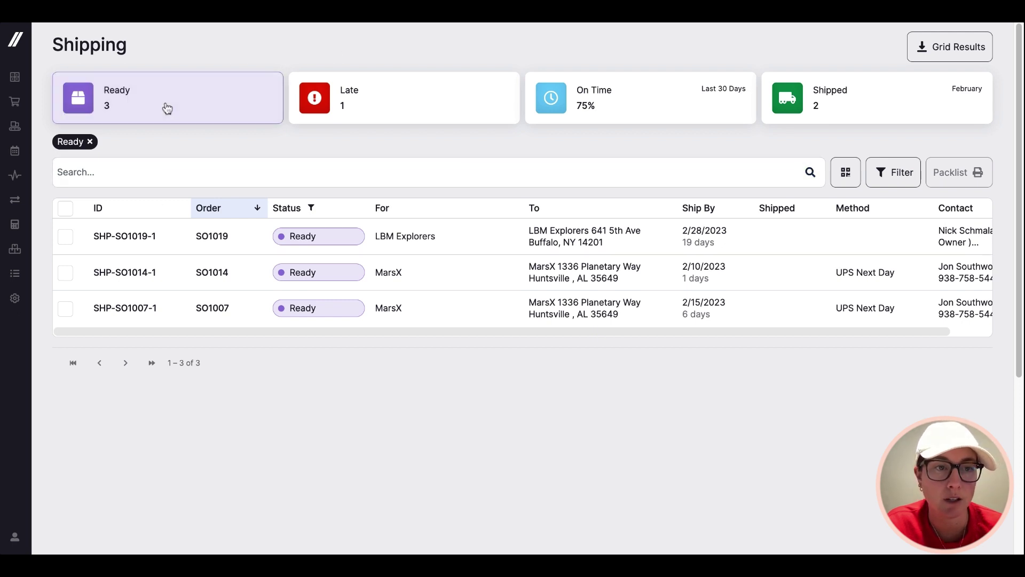
Try the Ready, Late and On Time filters, reselect Ready, and QR-scan the door to find SHP-SO1019-1
left_click(90, 142)
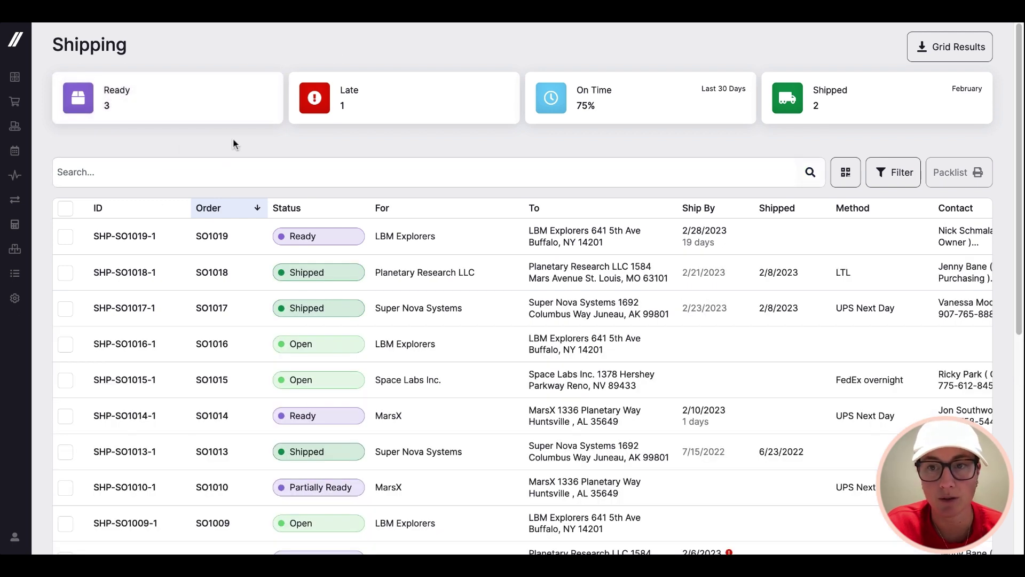
left_click(217, 103)
left_click(392, 111)
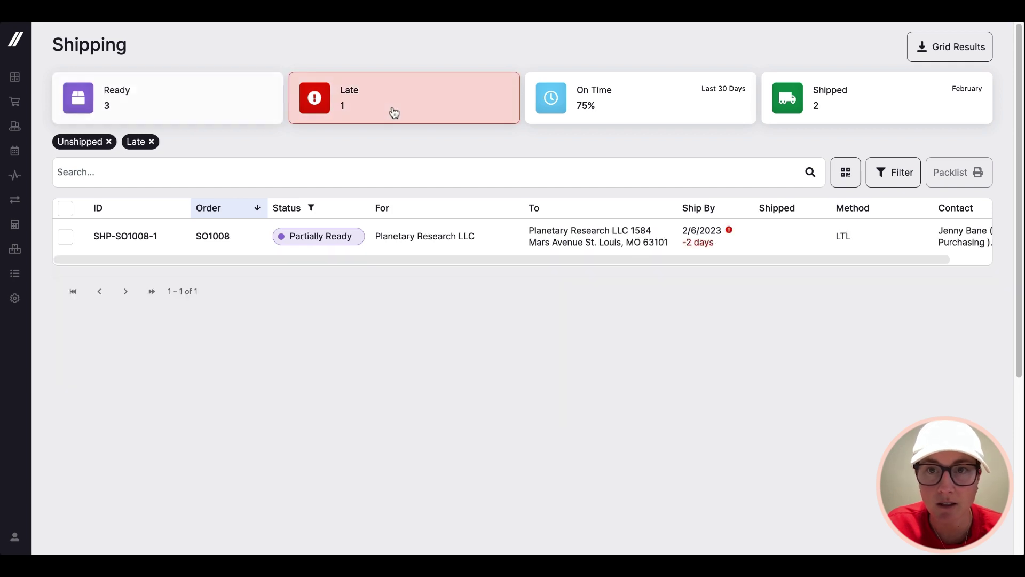
left_click(587, 103)
left_click(603, 104)
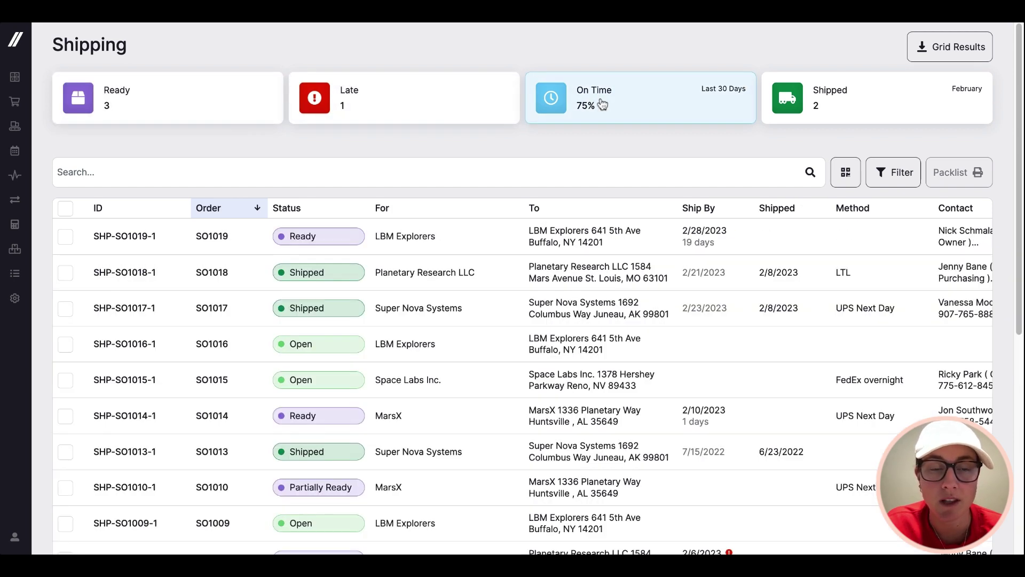
left_click(222, 103)
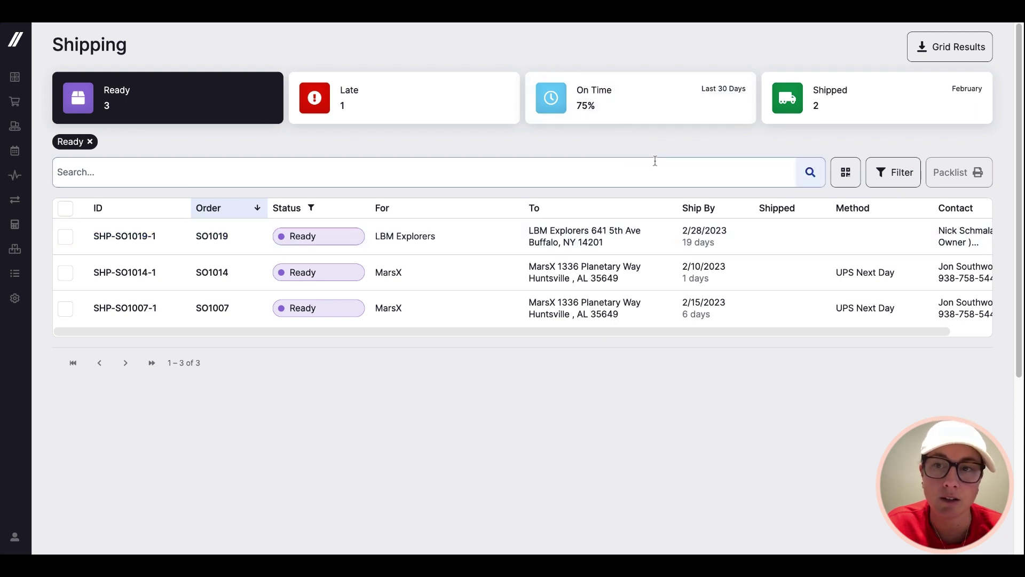
left_click(844, 174)
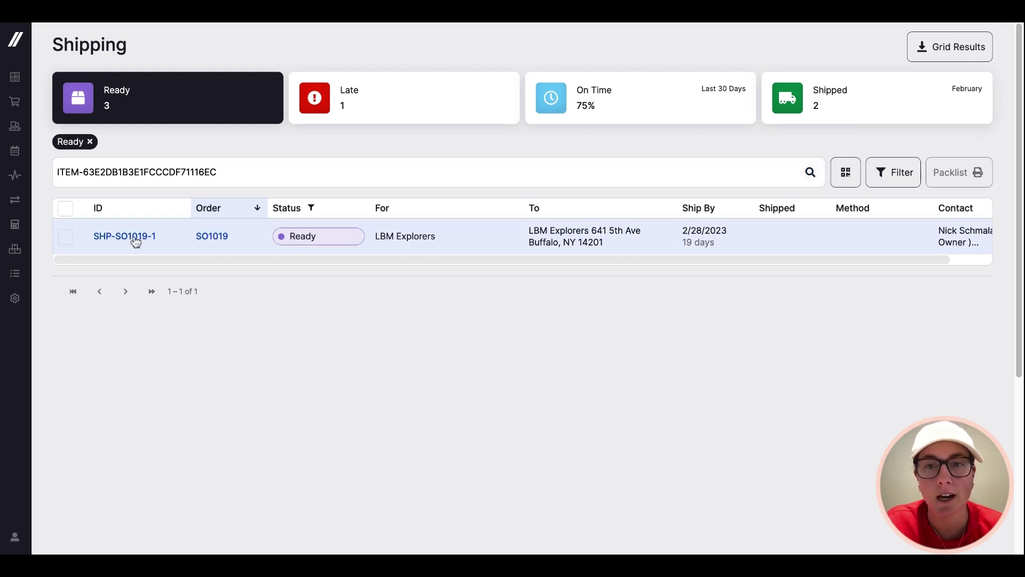
Mark the 18182 Electrical Box Door line on SHP-SO1019-1 fully shipped and ship all 50
left_click(183, 222)
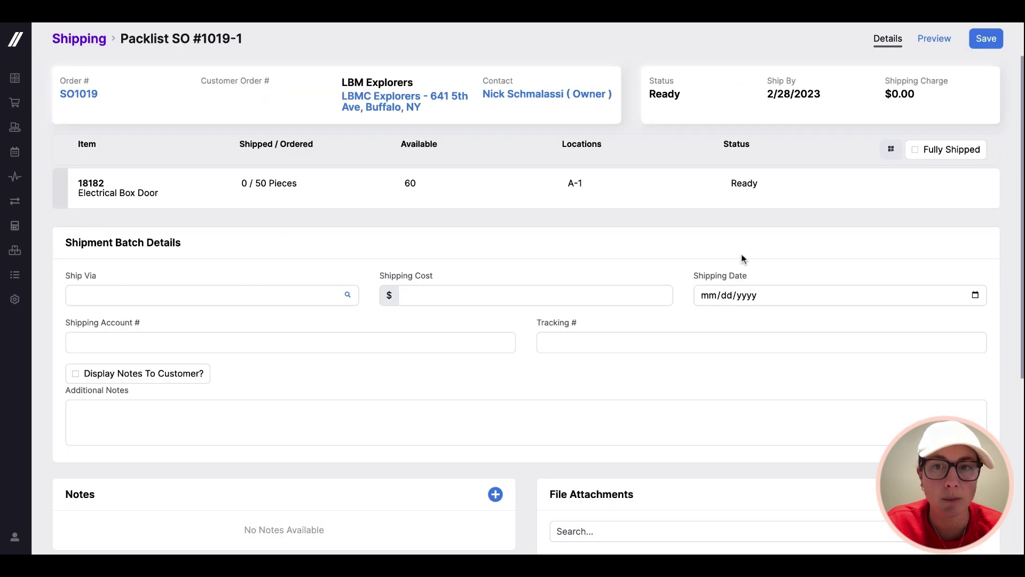
left_click(477, 199)
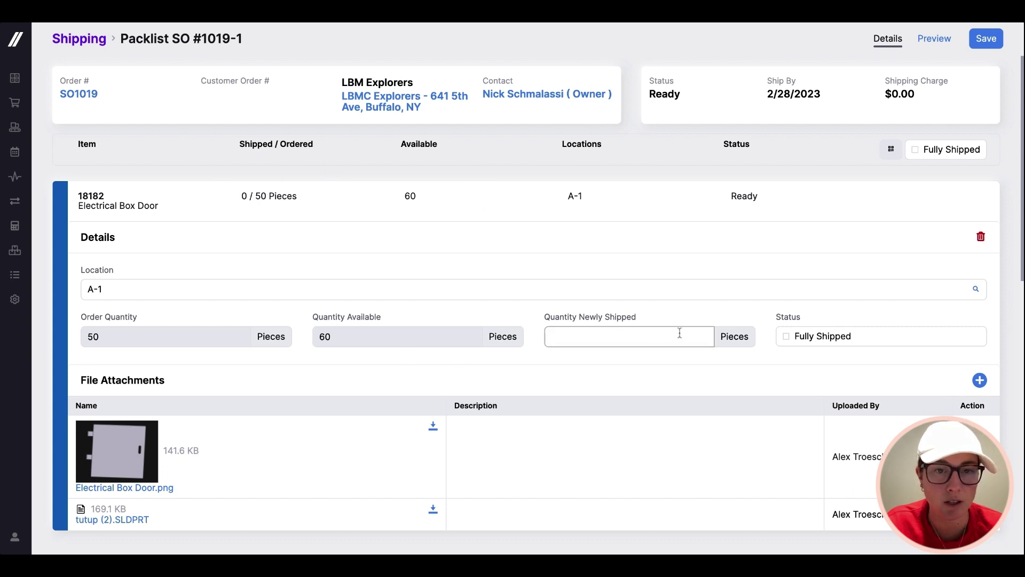
left_click(913, 150)
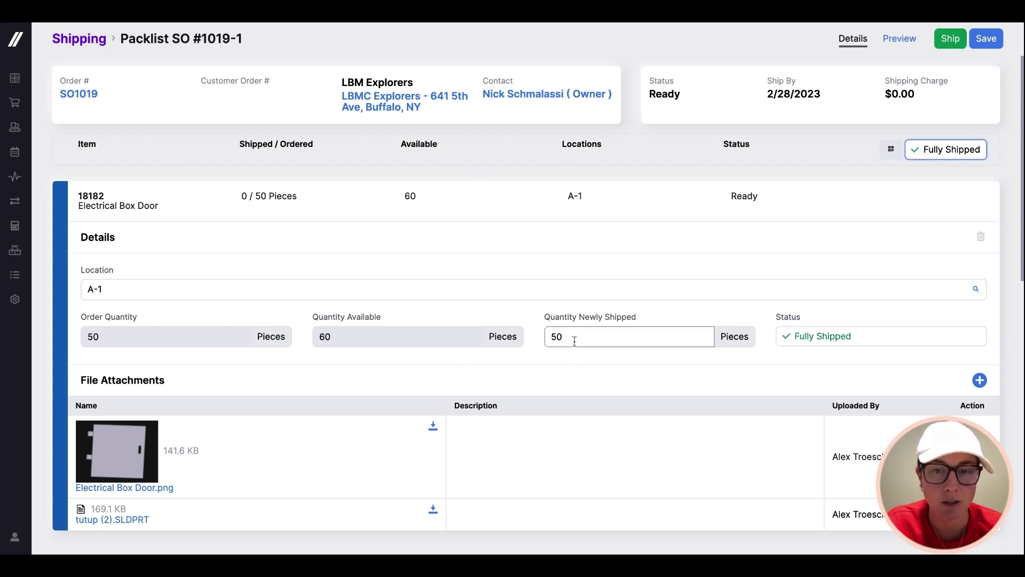
left_click(949, 39)
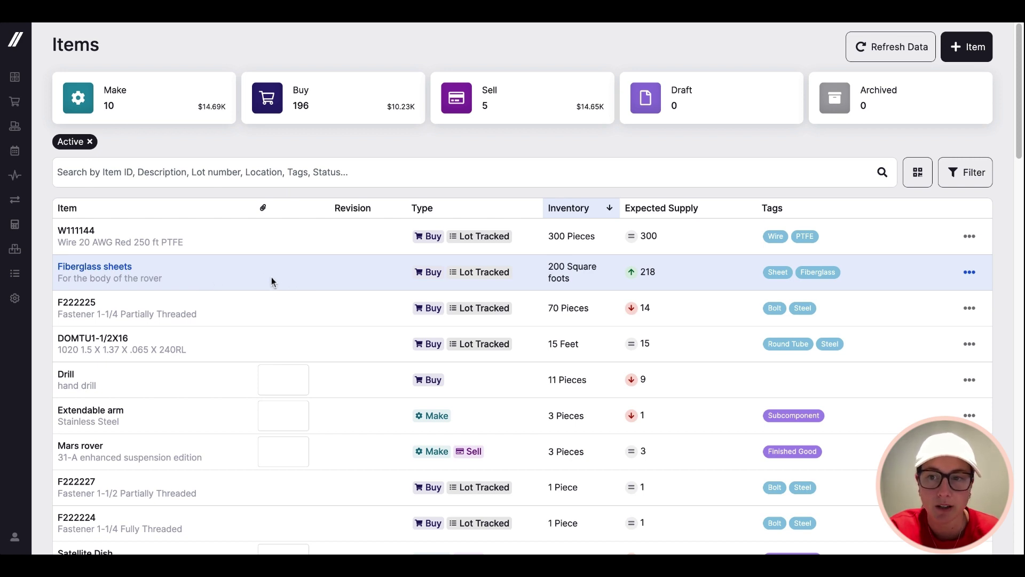
Scrap 1 Fiberglass sheet with the note 'damaged', then return to the Items pages
left_click(289, 271)
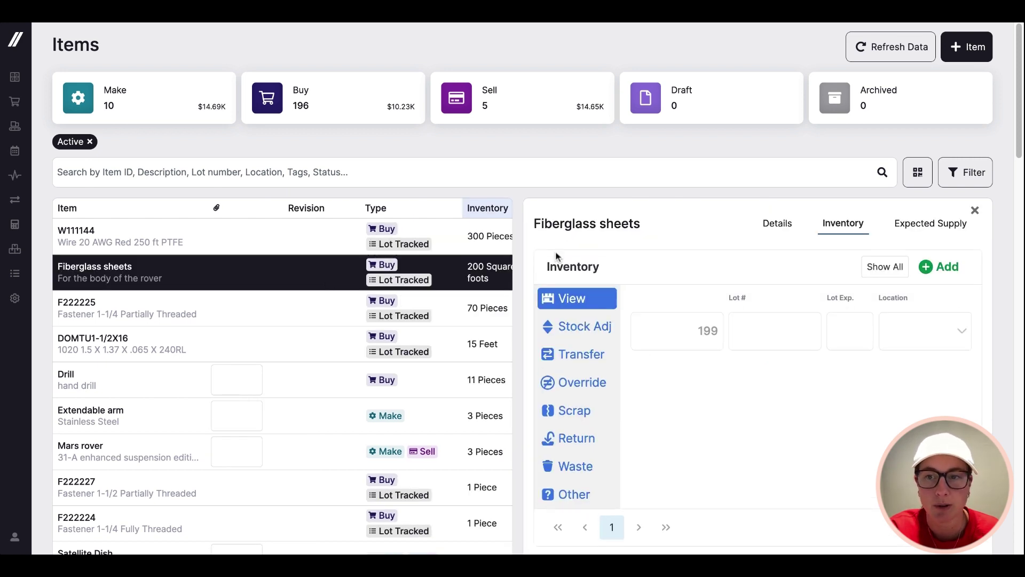
left_click(570, 414)
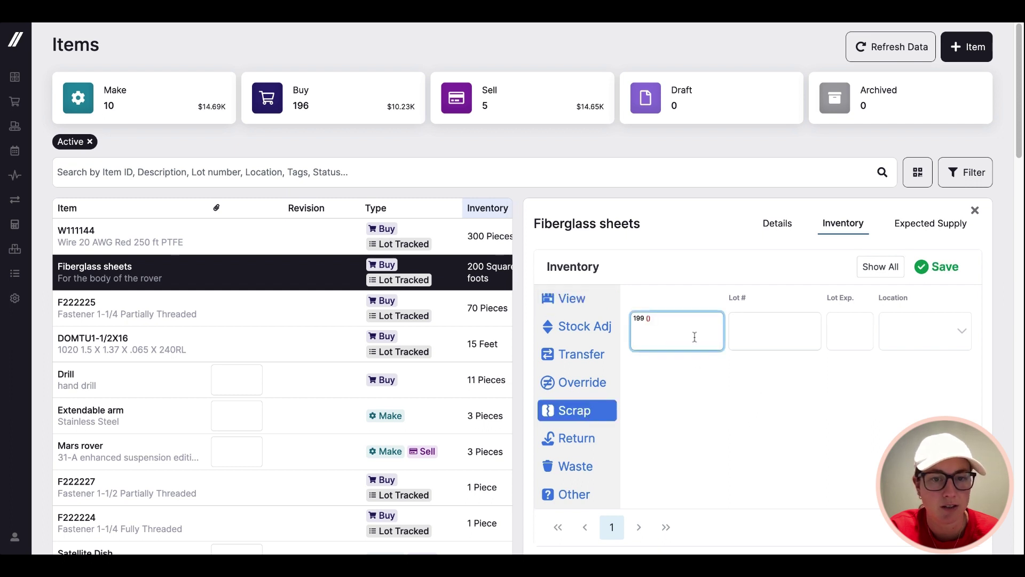
type("1")
left_click(709, 384)
type("d")
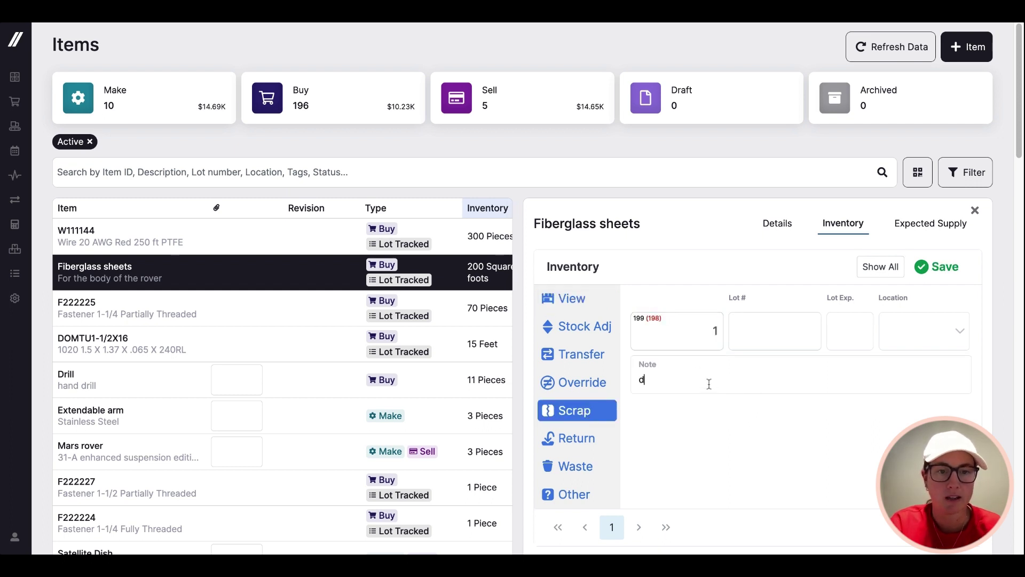
type("amaged")
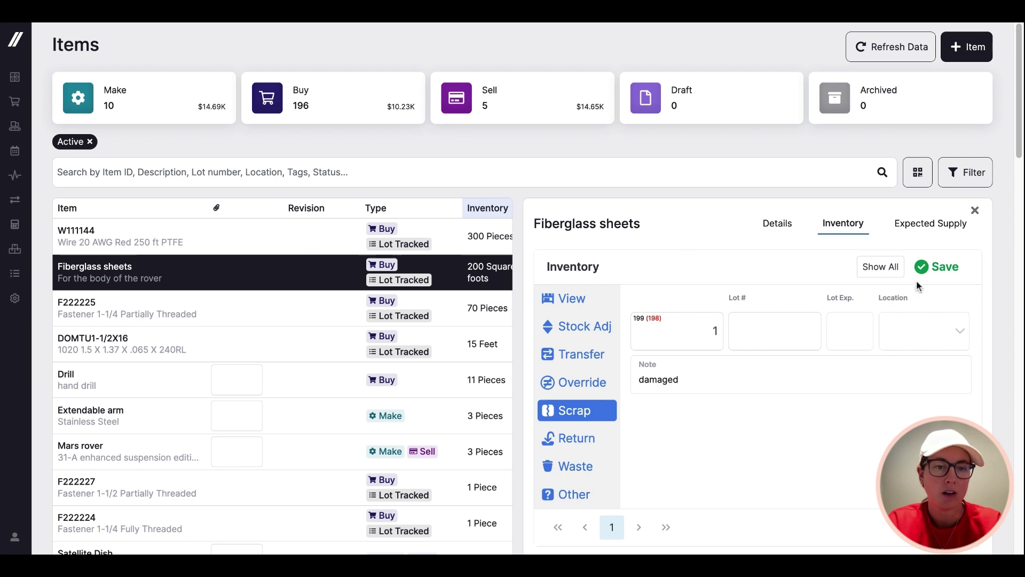
left_click(938, 267)
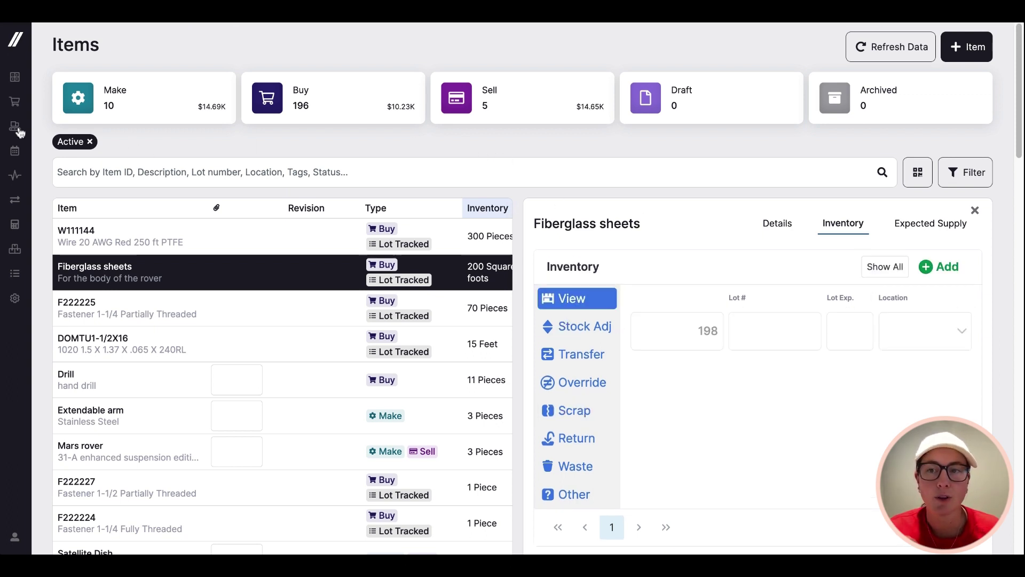
mouse_move(19, 147)
left_click(69, 249)
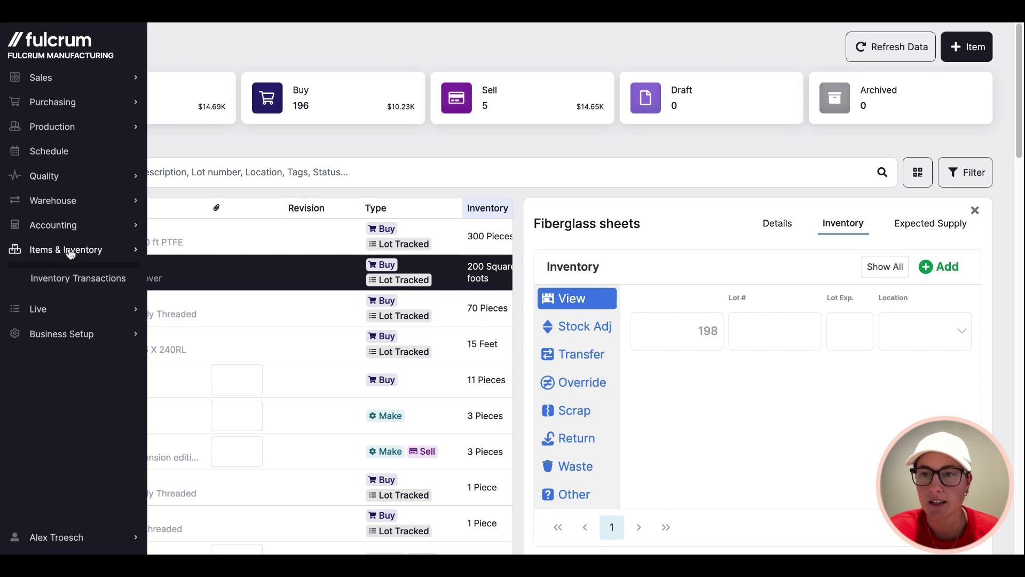
Begin a stock take from the Stock Take page by downloading the inventory spreadsheet
left_click(69, 314)
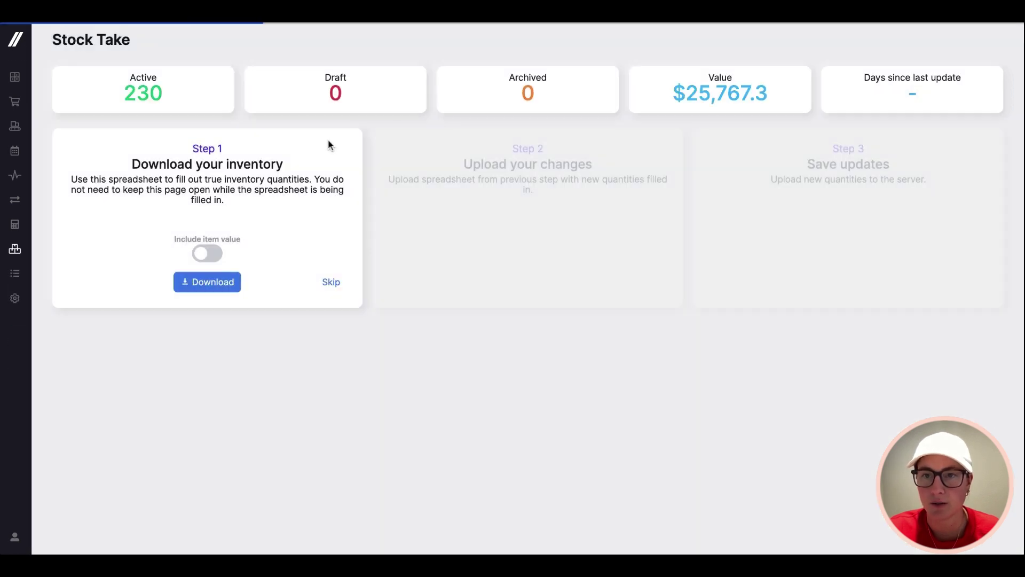
left_click(221, 288)
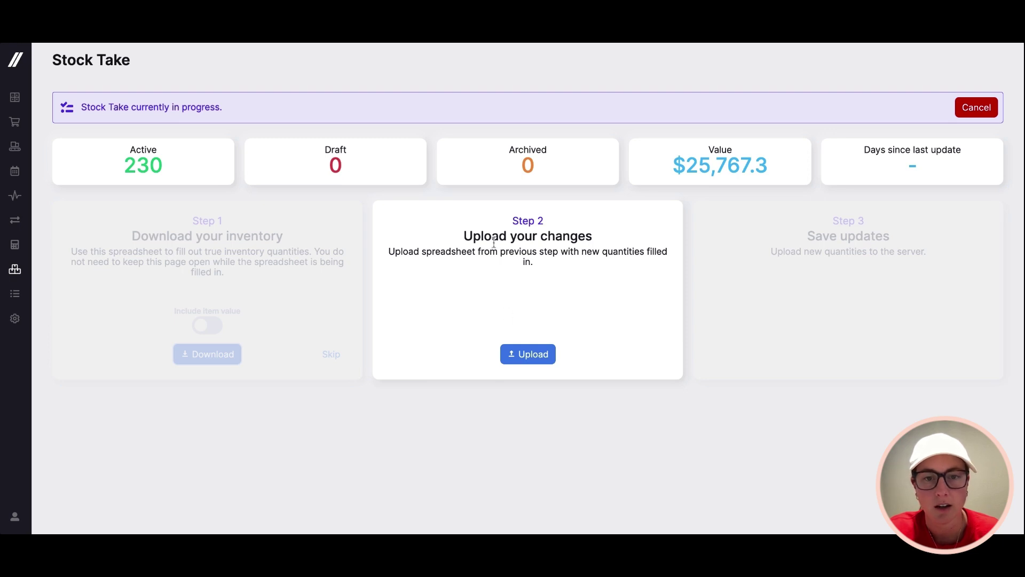
Go back to the Items list under Items & Inventory in the sidebar
mouse_move(15, 270)
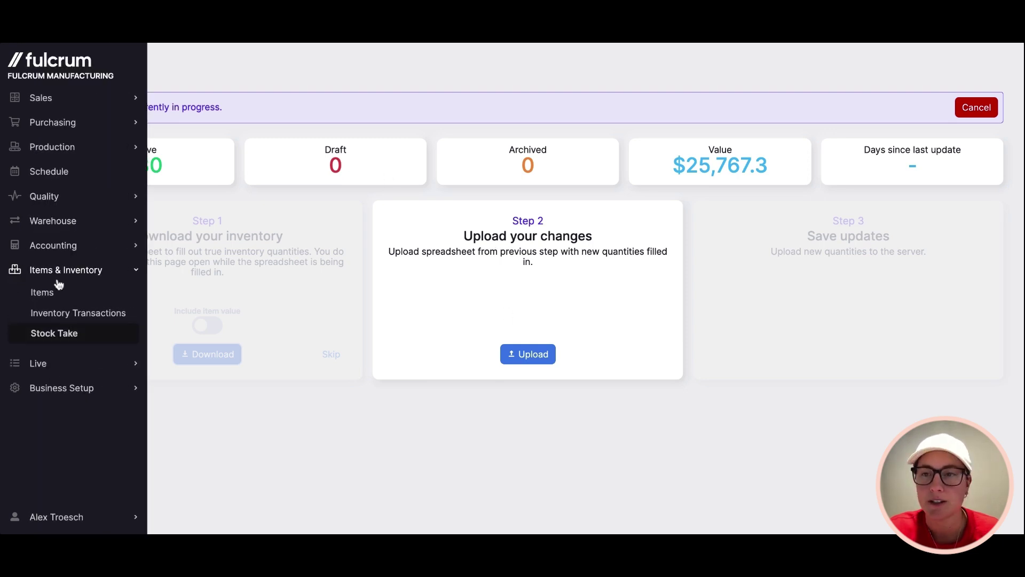
left_click(56, 297)
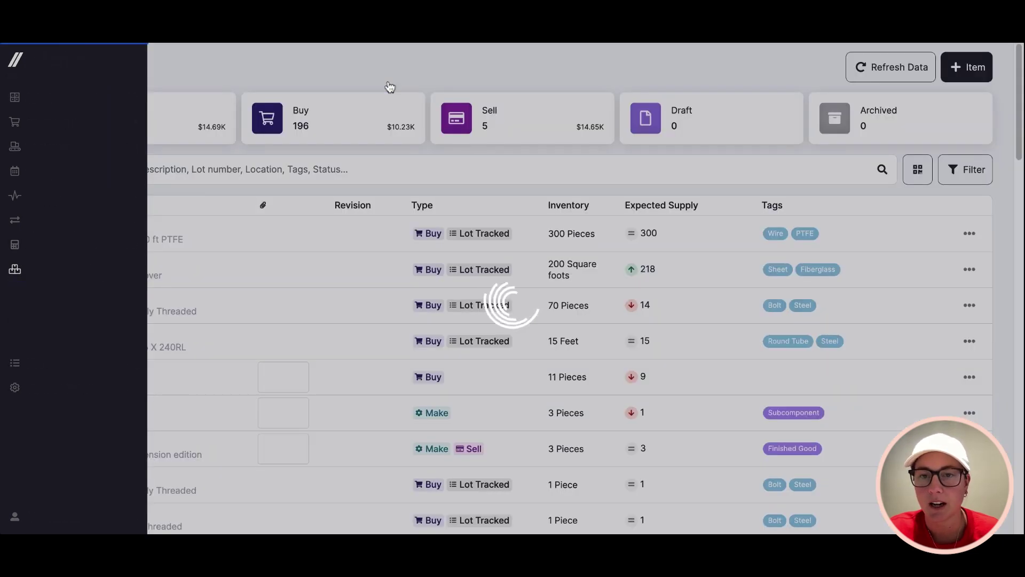